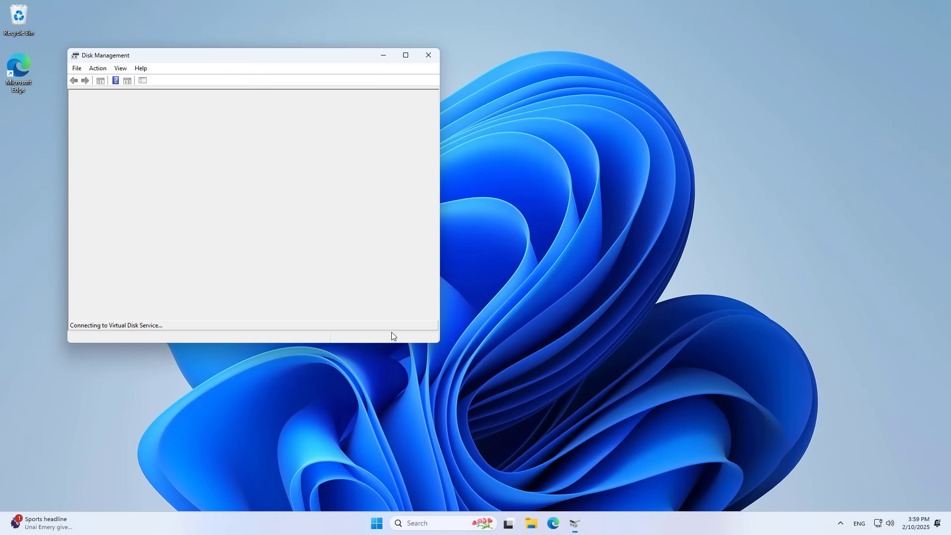
- Maximize Disk Management and delete the movies (E:) volume on Disk 1
{"action": "left_click", "coordinate": [405, 55]}
{"action": "left_click", "coordinate": [31, 223]}
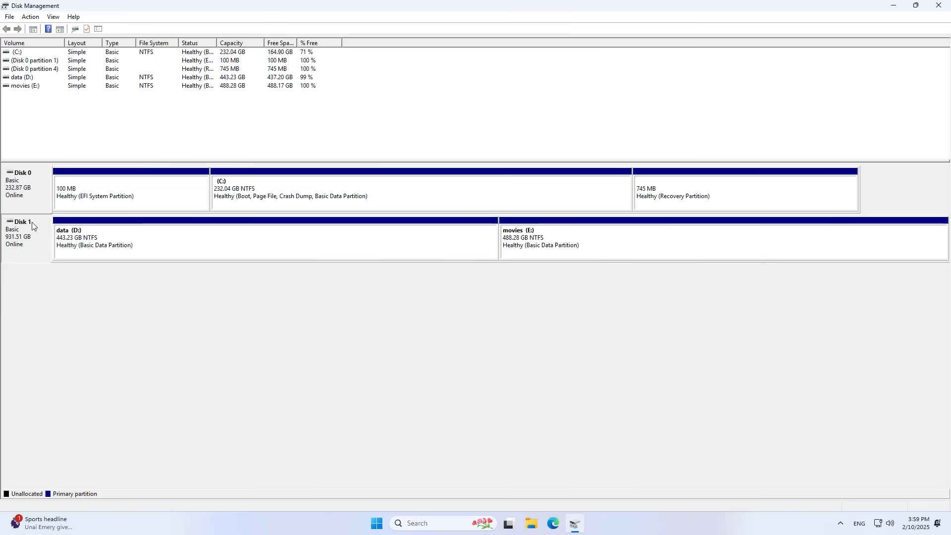
{"action": "left_click", "coordinate": [129, 251]}
{"action": "left_click", "coordinate": [555, 248]}
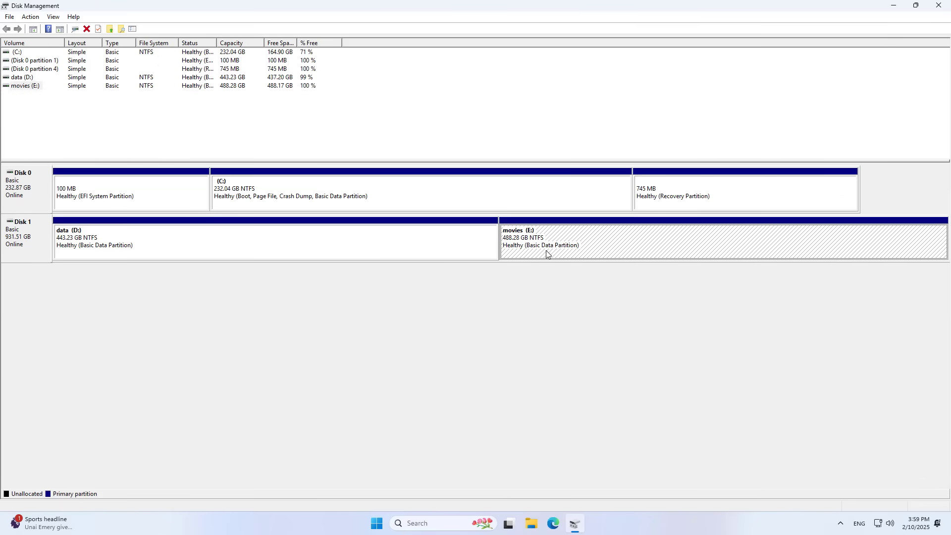
{"action": "right_click", "coordinate": [557, 245]}
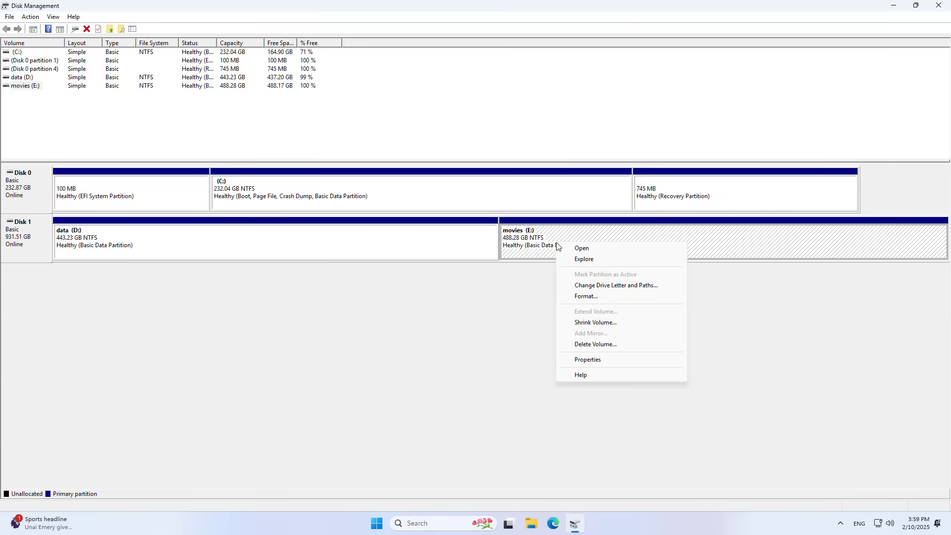
{"action": "left_click", "coordinate": [584, 344]}
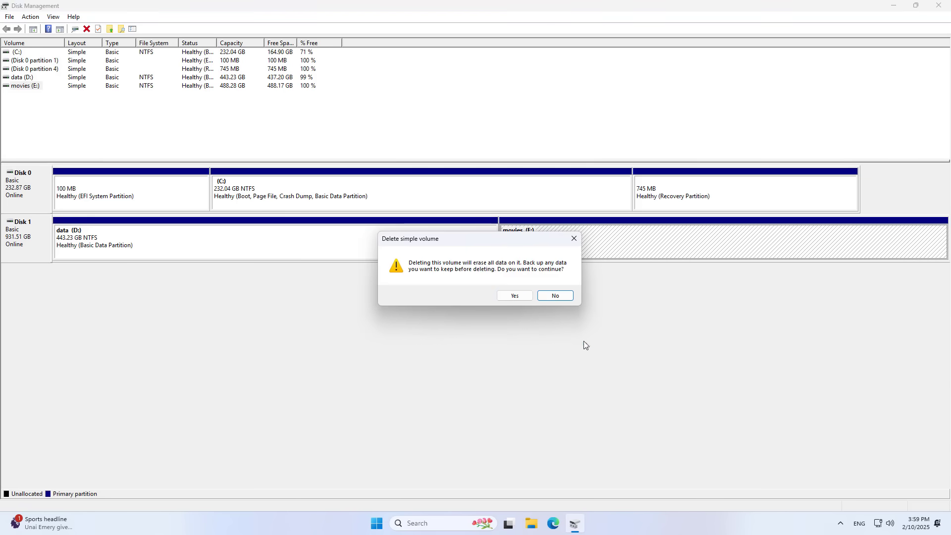
{"action": "left_click", "coordinate": [518, 296]}
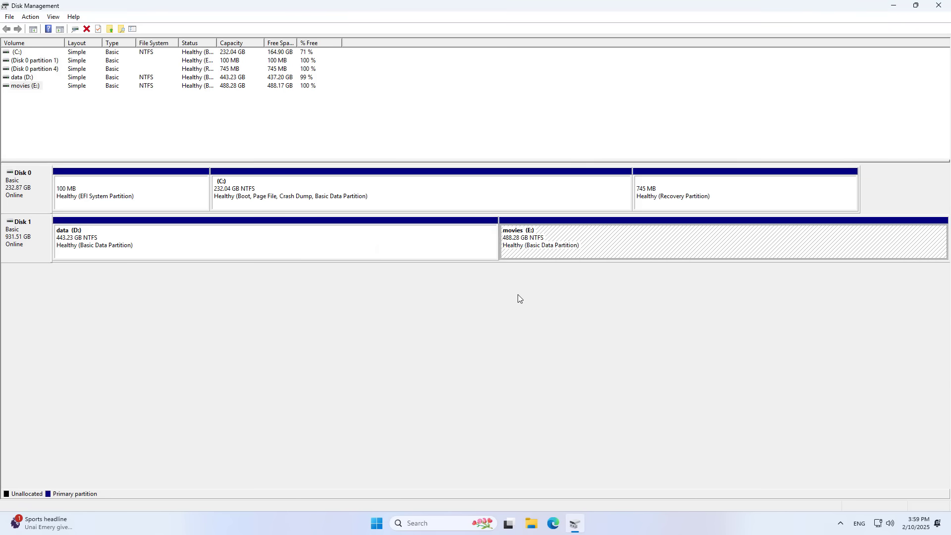
- Delete the data (D:) volume, leaving Disk 1 fully unallocated
{"action": "left_click", "coordinate": [260, 239]}
{"action": "right_click", "coordinate": [274, 247]}
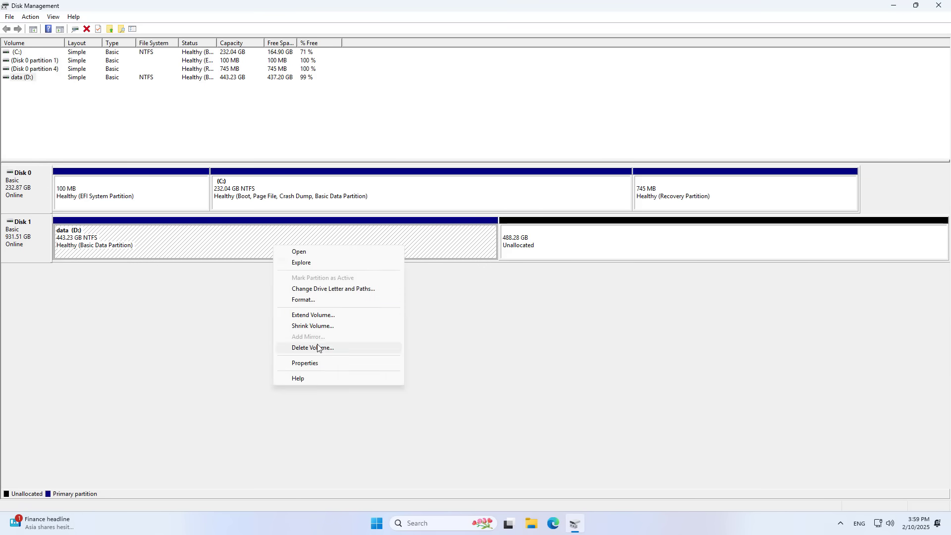
{"action": "left_click", "coordinate": [305, 344]}
{"action": "left_click", "coordinate": [516, 297]}
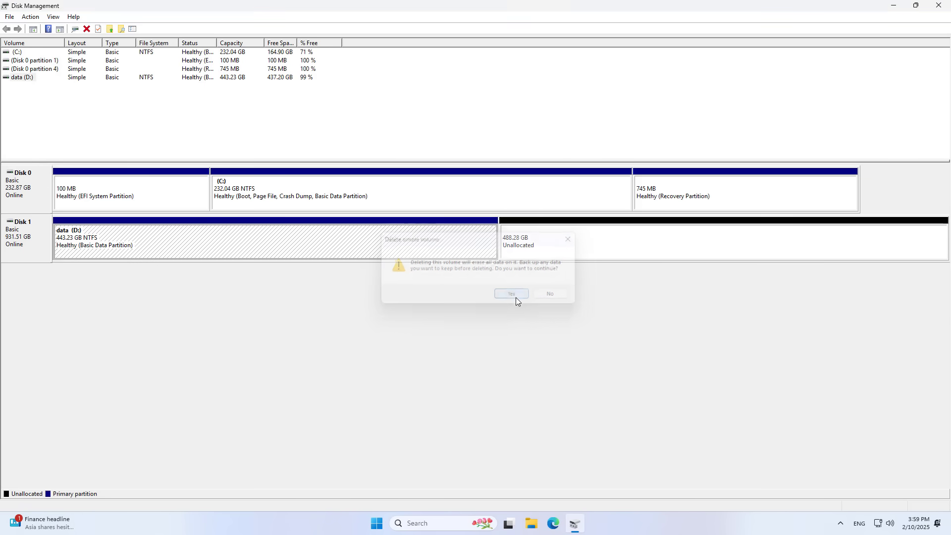
- Create a full-size 953868 MB simple volume with the default letter, labelled NAS
{"action": "left_click", "coordinate": [242, 247]}
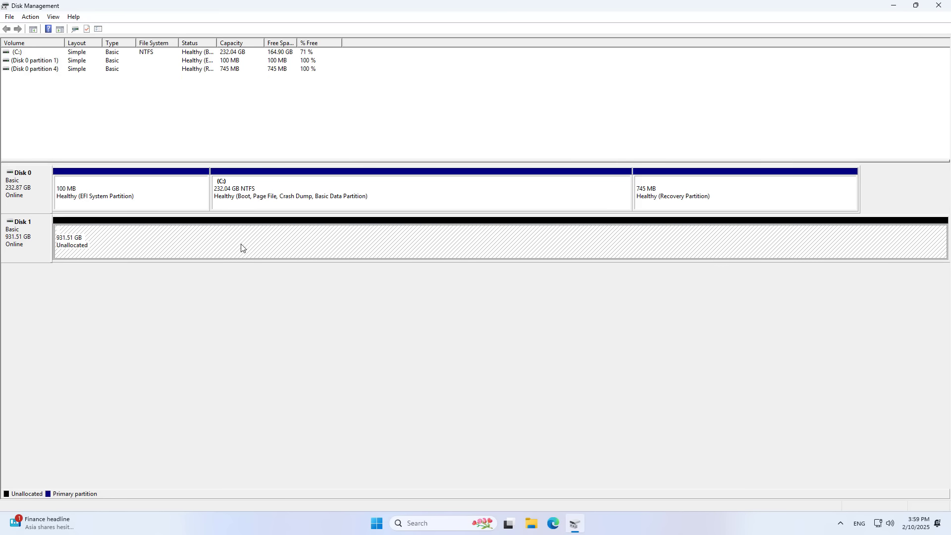
{"action": "right_click", "coordinate": [242, 248]}
{"action": "left_click", "coordinate": [276, 251]}
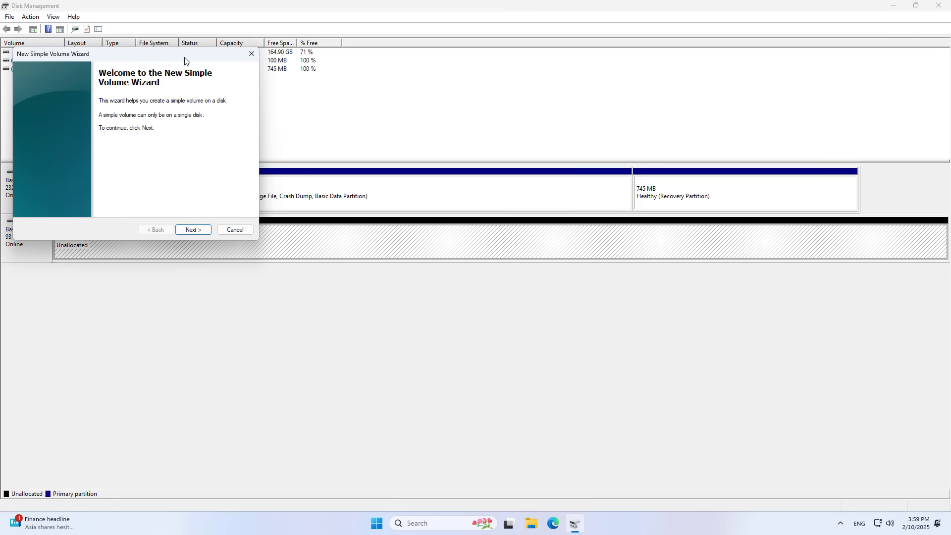
{"action": "left_click", "coordinate": [476, 343]}
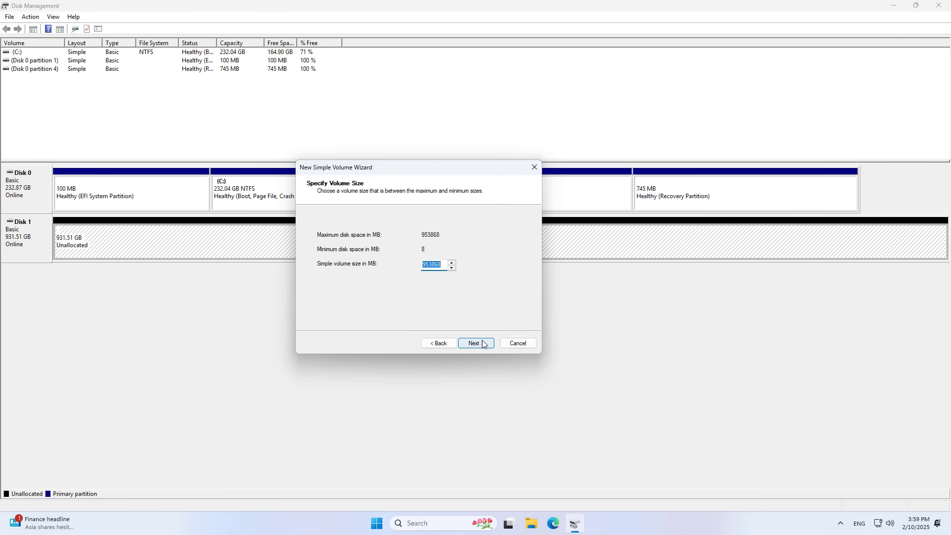
{"action": "left_click", "coordinate": [475, 344]}
{"action": "left_click", "coordinate": [475, 344]}
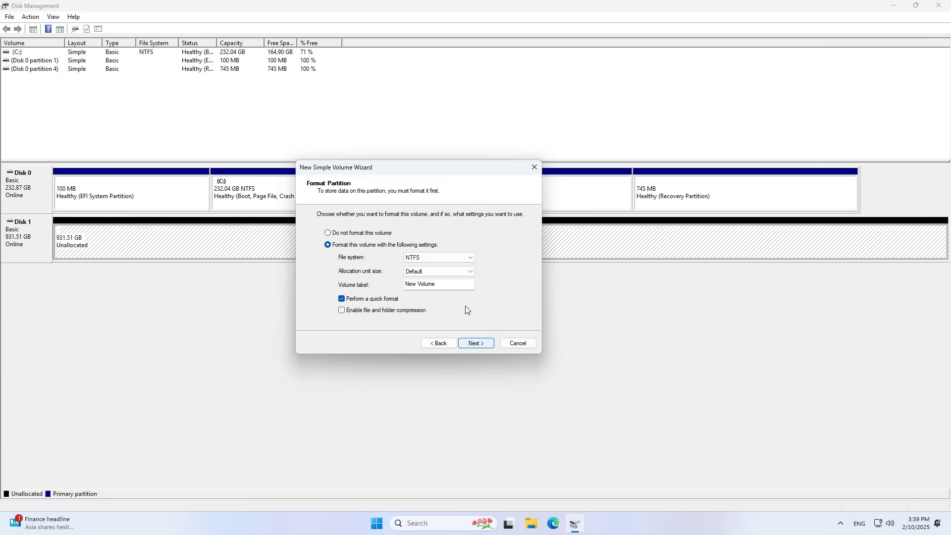
{"action": "left_click", "coordinate": [450, 283]}
{"action": "type", "text": "NAS"}
{"action": "key", "text": "ctrl+a"}
{"action": "left_click", "coordinate": [476, 342]}
{"action": "left_click", "coordinate": [476, 343]}
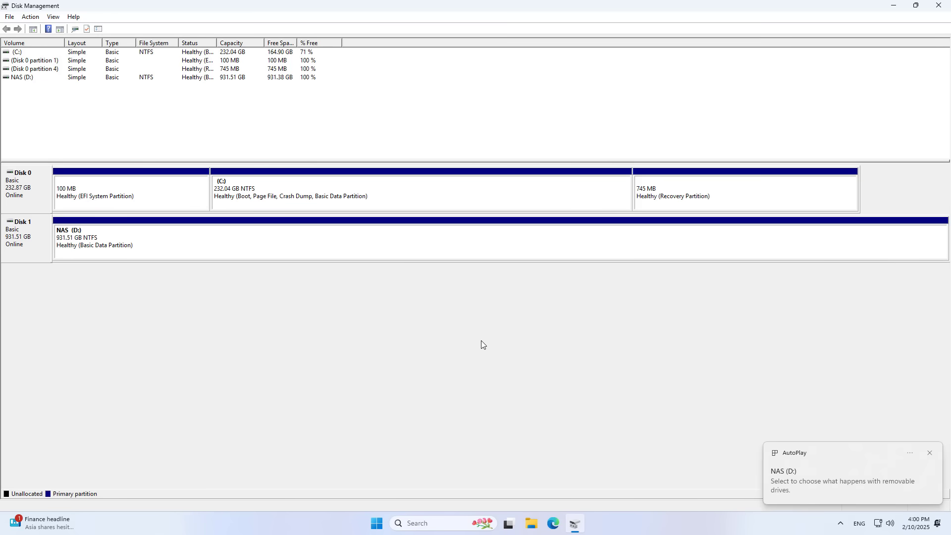
- Check the new NAS (D:) drive in File Explorer, then close Explorer and Disk Management
{"action": "left_click", "coordinate": [881, 481]}
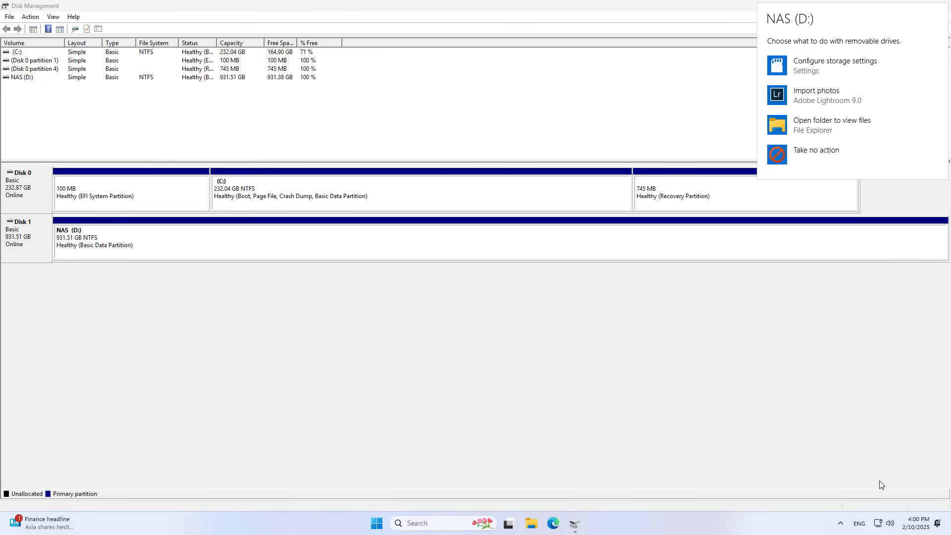
{"action": "left_click", "coordinate": [829, 128]}
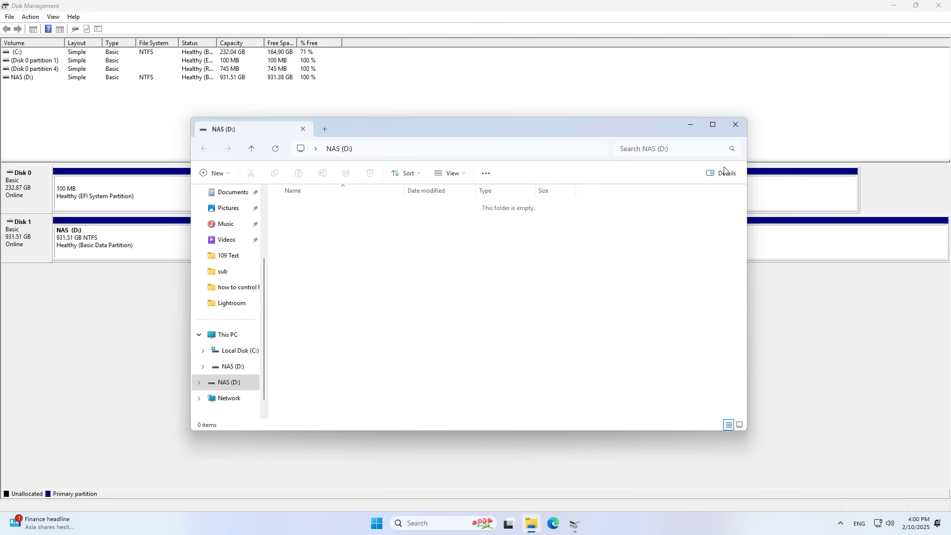
{"action": "left_click", "coordinate": [214, 335]}
{"action": "left_click", "coordinate": [468, 227]}
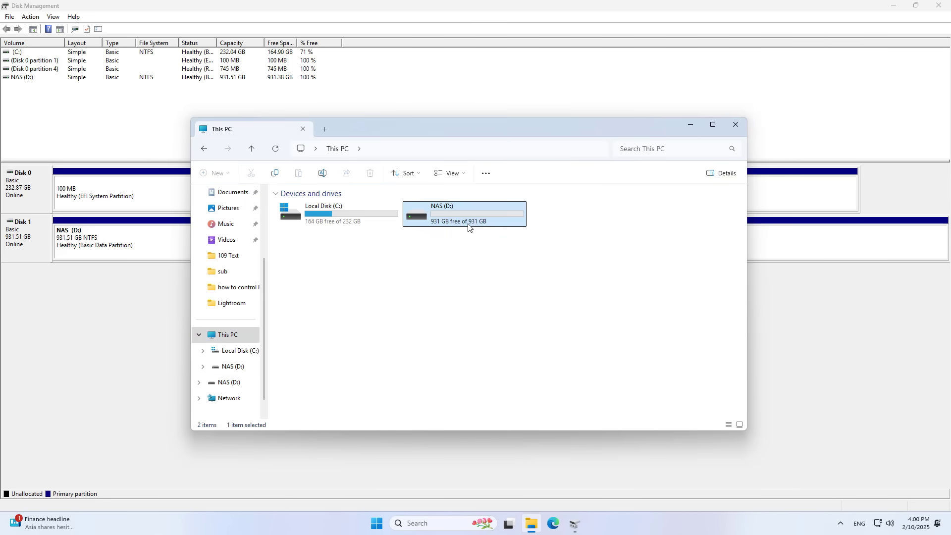
{"action": "left_click", "coordinate": [735, 124]}
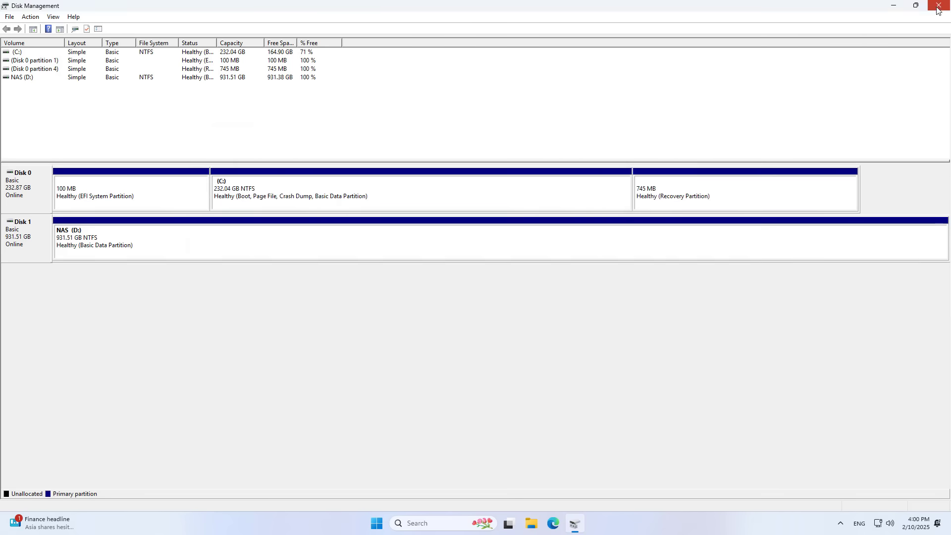
{"action": "left_click", "coordinate": [939, 5]}
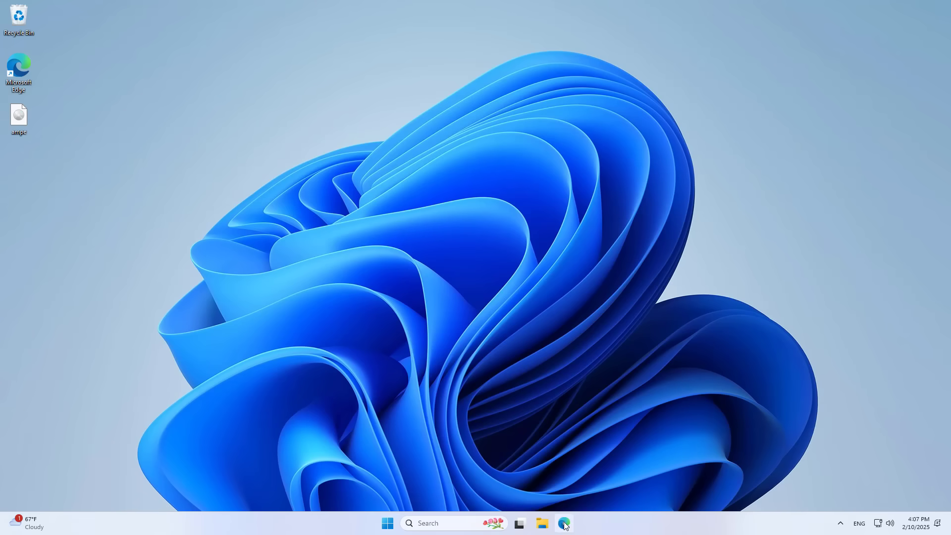
- Open a new Microsoft Edge window from the taskbar
{"action": "left_click", "coordinate": [564, 523]}
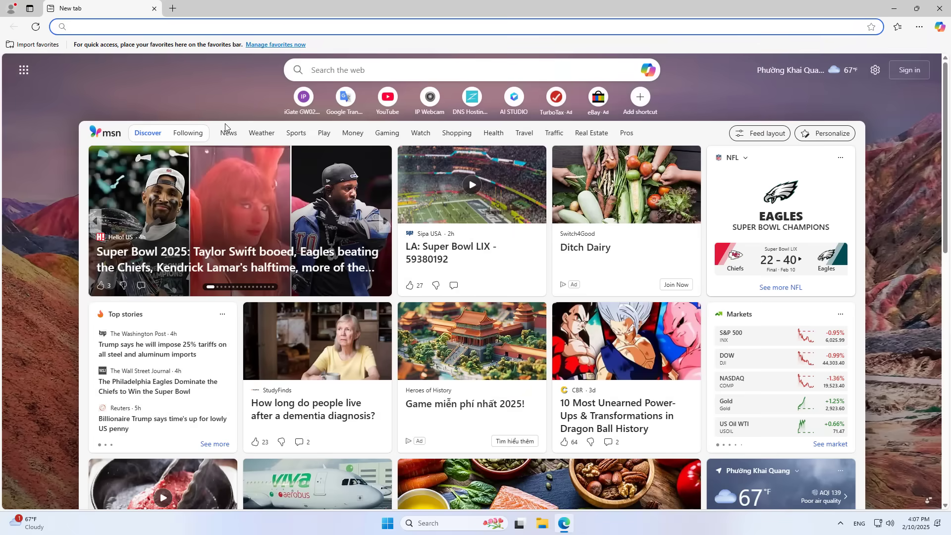
- Sign in to the router admin page at 192.168.0.1 with the router credentials
{"action": "type", "text": "192.168.0.1"}
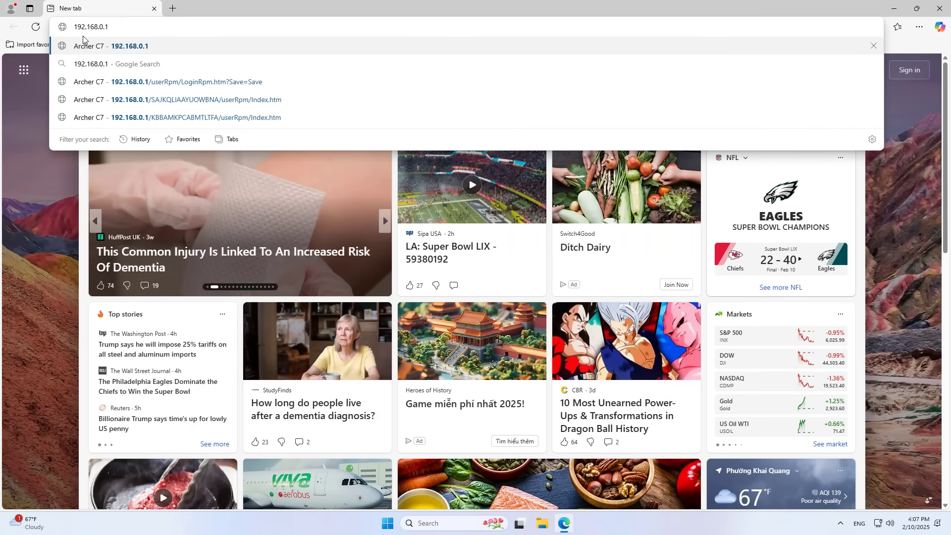
{"action": "left_click", "coordinate": [134, 46]}
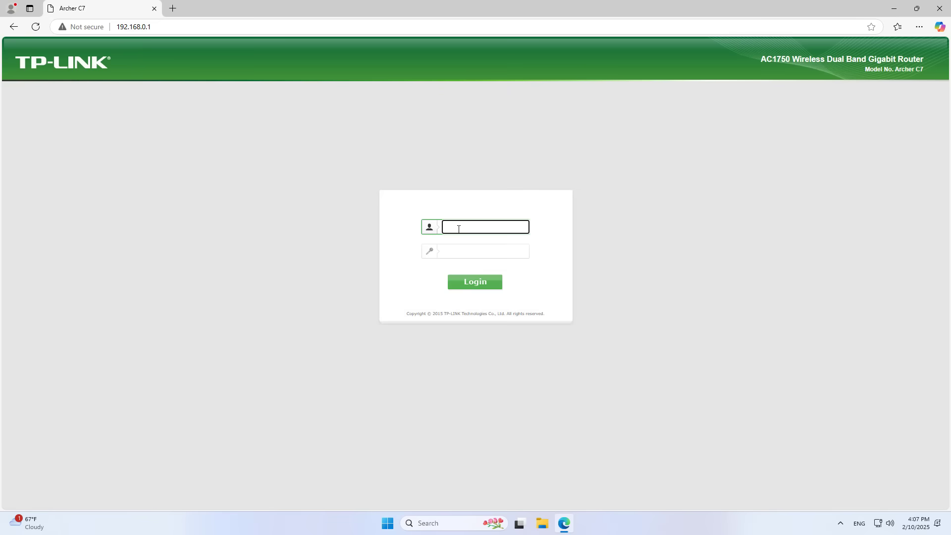
{"action": "left_click", "coordinate": [492, 257]}
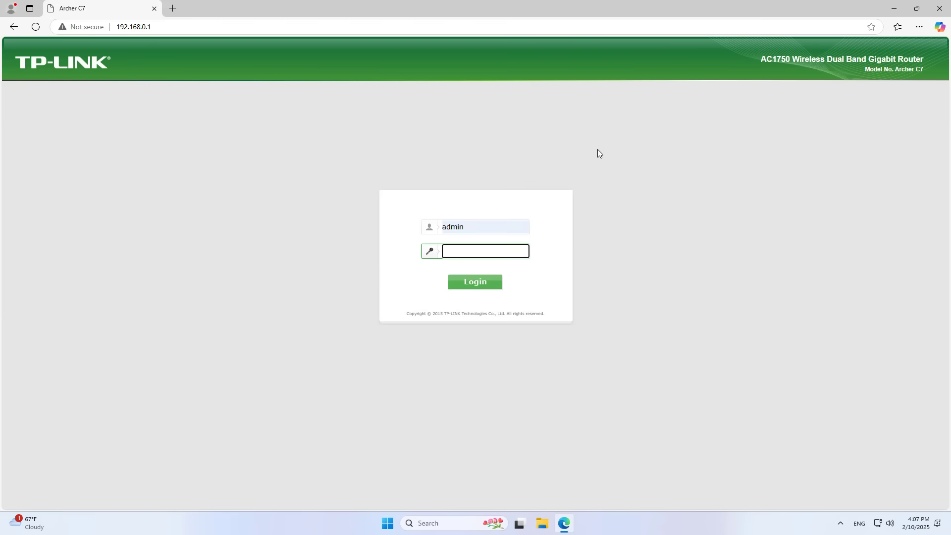
{"action": "type", "text": "admin"}
{"action": "left_click", "coordinate": [522, 252]}
{"action": "left_click_drag", "start_coordinate": [492, 253], "coordinate": [432, 256]}
{"action": "left_click", "coordinate": [477, 282]}
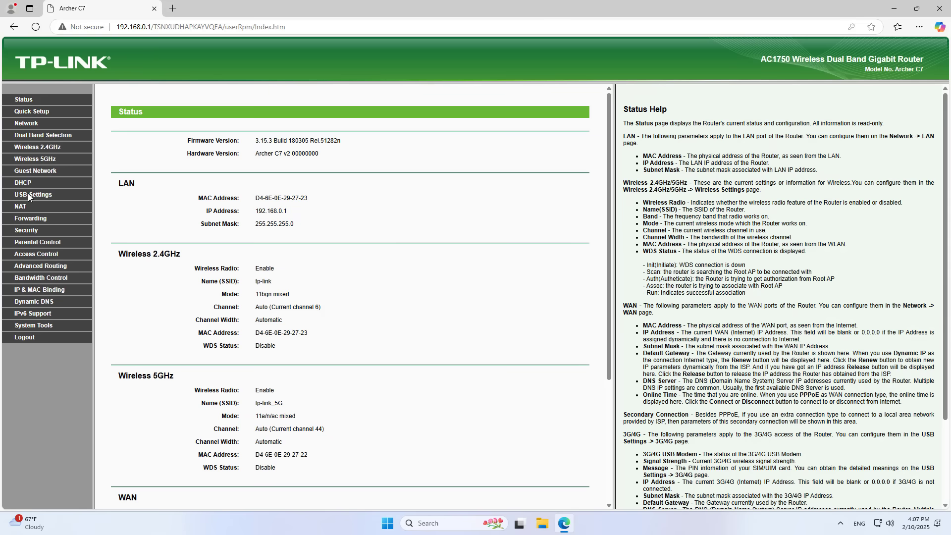
- Confirm volume1 under USB Settings > Disk Settings and copy the Folder Sharing address \\192.168.0.1
{"action": "left_click", "coordinate": [44, 197]}
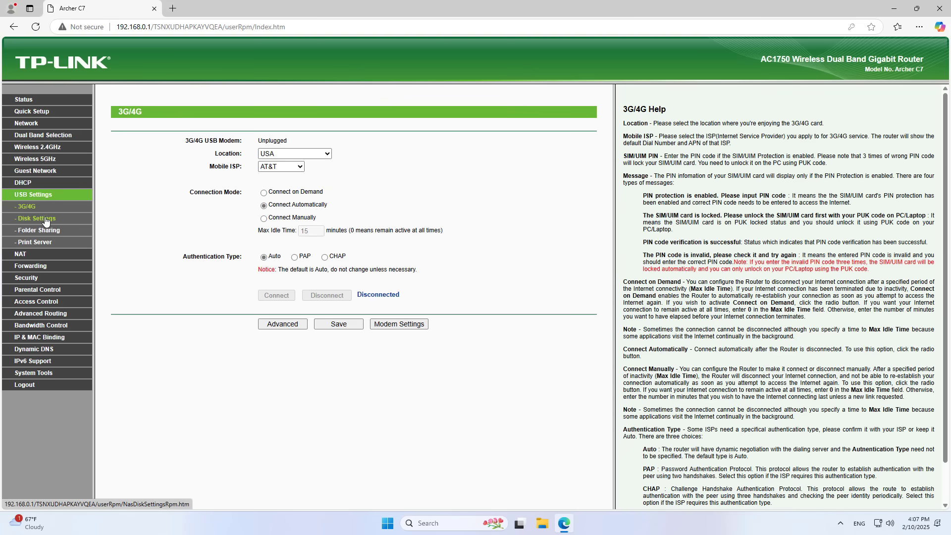
{"action": "left_click", "coordinate": [46, 221]}
{"action": "left_click_drag", "start_coordinate": [146, 181], "coordinate": [428, 185]}
{"action": "left_click", "coordinate": [165, 233]}
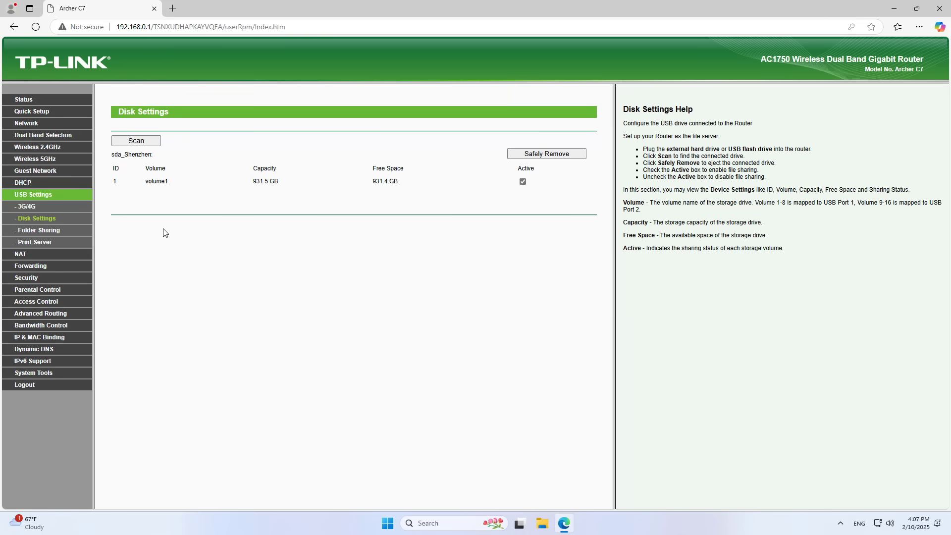
{"action": "left_click", "coordinate": [49, 232]}
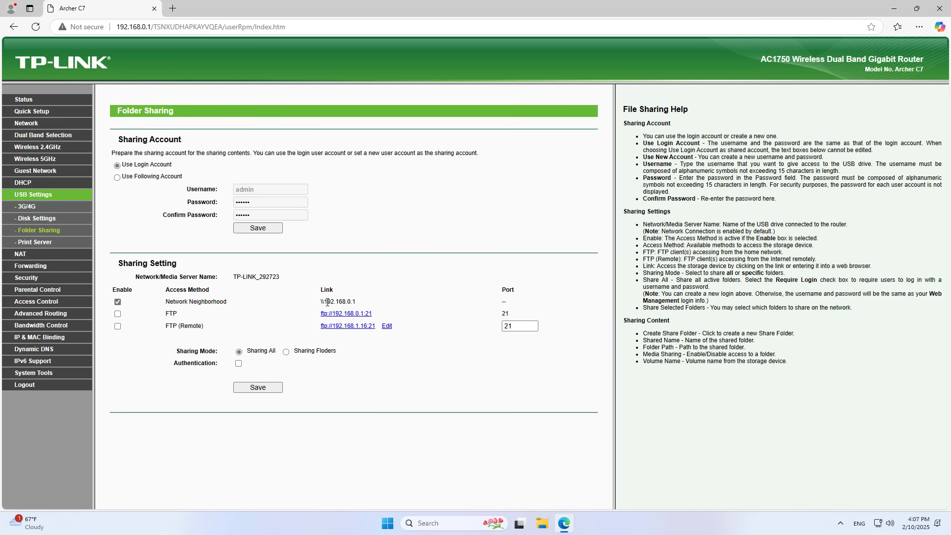
{"action": "left_click_drag", "start_coordinate": [324, 302], "coordinate": [363, 300]}
{"action": "left_click", "coordinate": [378, 269]}
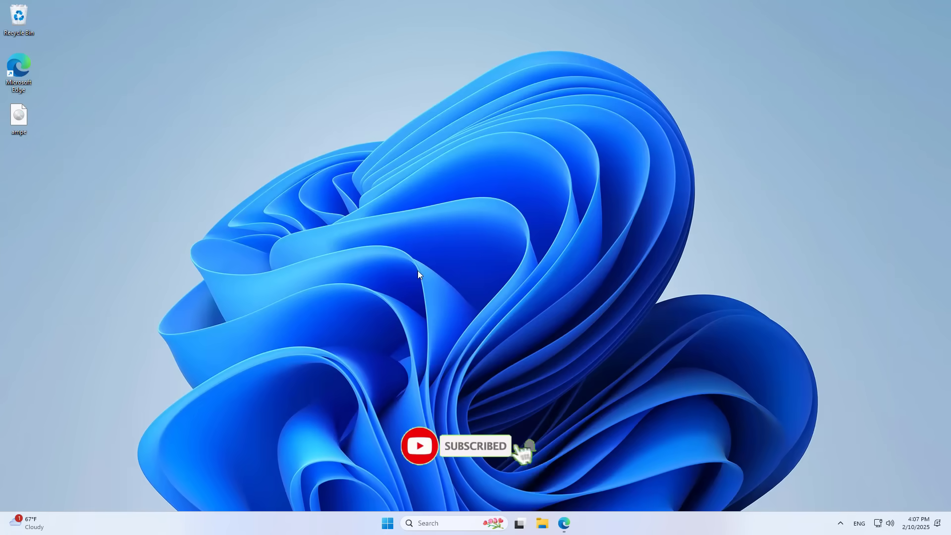
- Open the Run dialog and replace its address with \\192.168.0.1
{"action": "left_click", "coordinate": [451, 520]}
{"action": "type", "text": "run"}
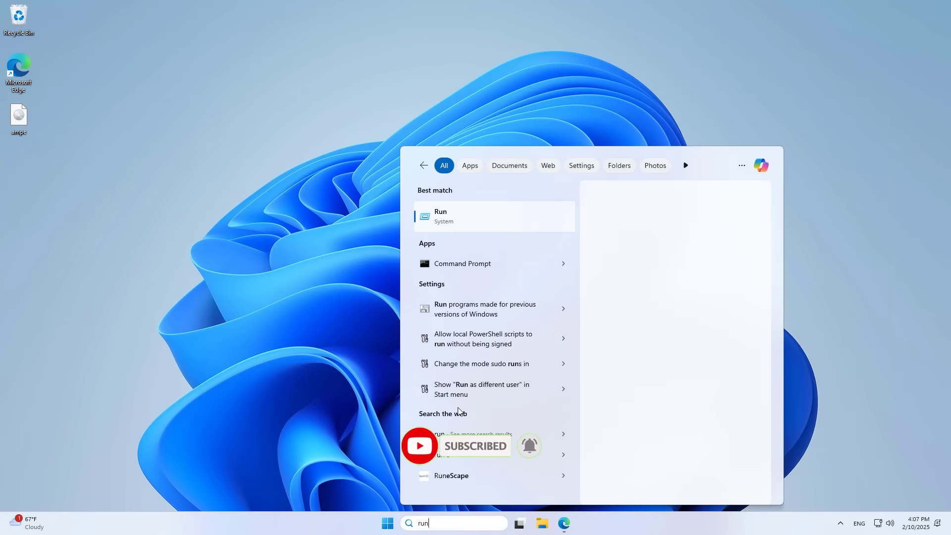
{"action": "key", "text": "Return"}
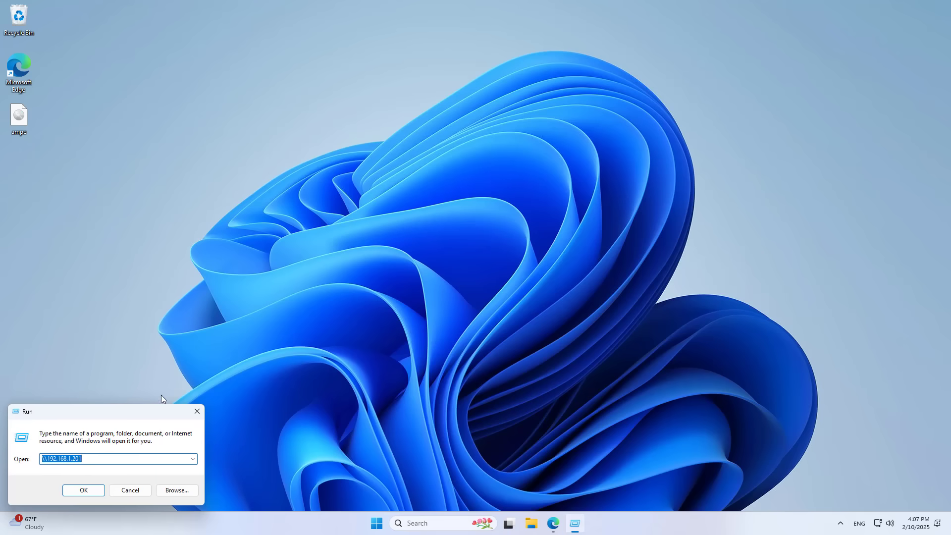
{"action": "left_click_drag", "start_coordinate": [127, 414], "coordinate": [544, 129]}
{"action": "left_click", "coordinate": [517, 174]}
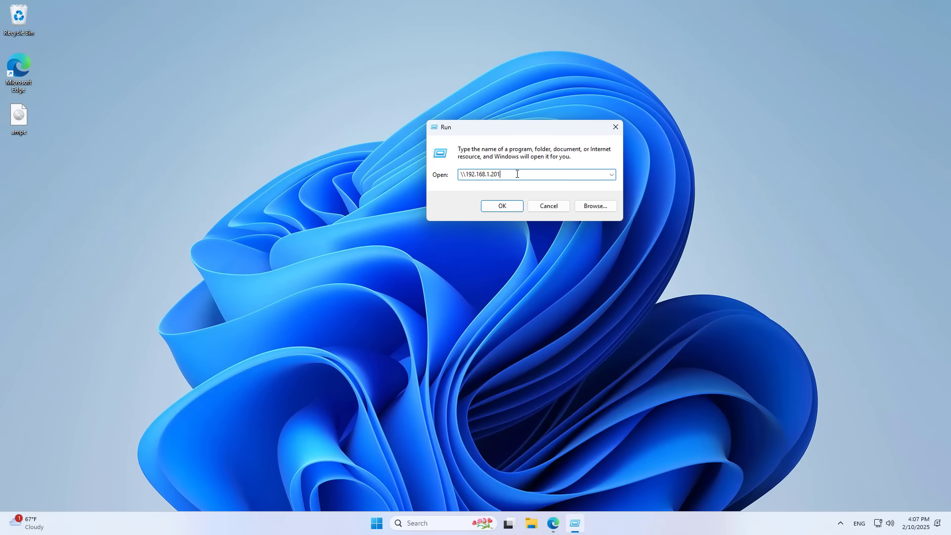
{"action": "key", "text": "ctrl+a"}
{"action": "type", "text": "\\\\192.168.0.1"}
{"action": "left_click_drag", "start_coordinate": [496, 174], "coordinate": [451, 170]}
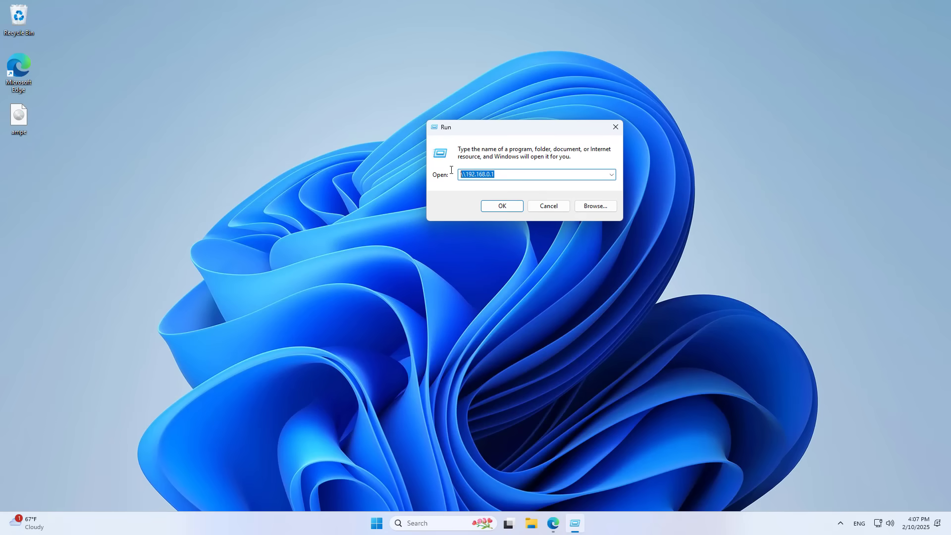
- Open the share and submit the router's username and password in the credentials prompt
{"action": "left_click", "coordinate": [553, 524]}
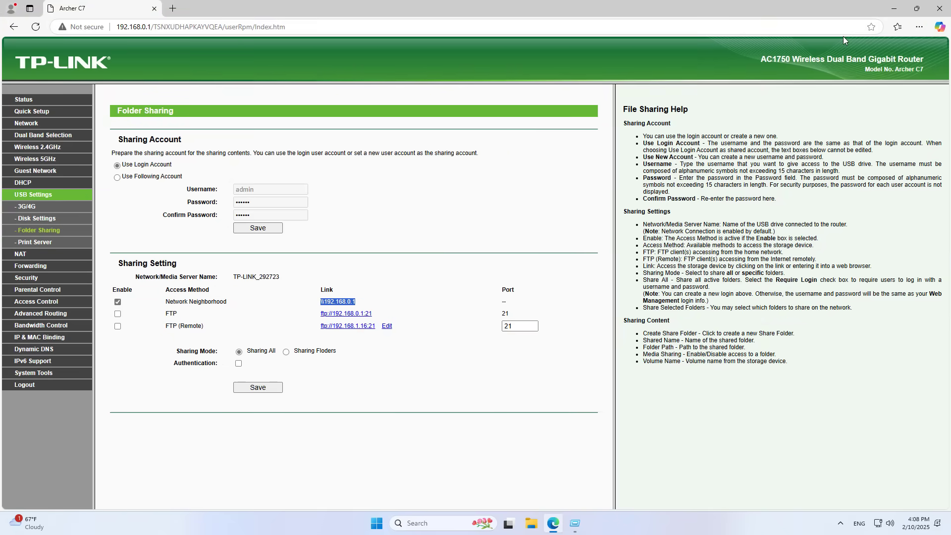
{"action": "left_click", "coordinate": [894, 9]}
{"action": "left_click", "coordinate": [510, 206]}
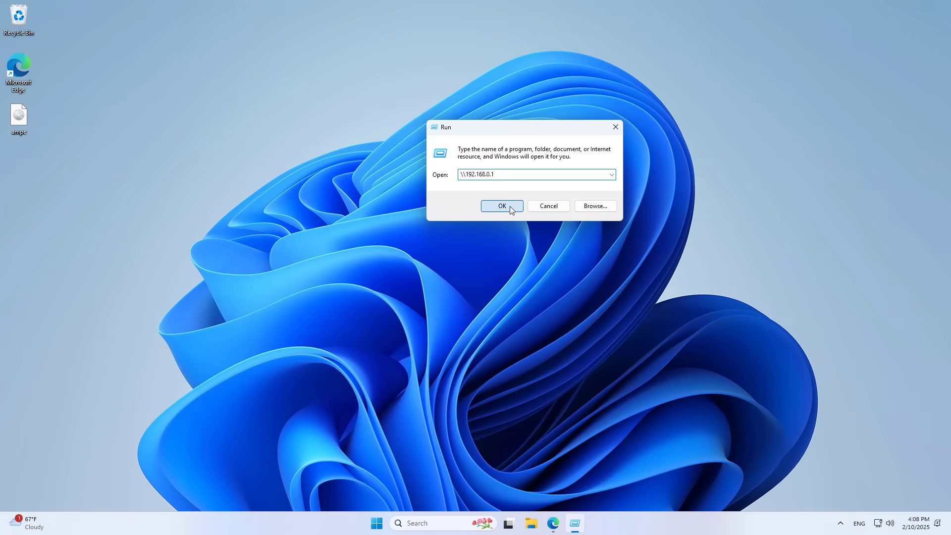
{"action": "type", "text": "admin"}
{"action": "key", "text": "Tab"}
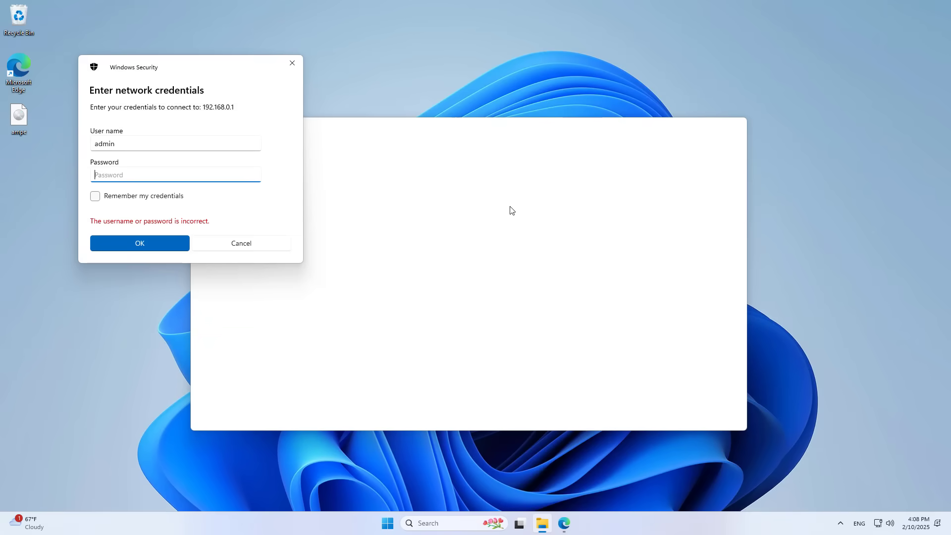
{"action": "type", "text": "adm"}
{"action": "left_click", "coordinate": [254, 175]}
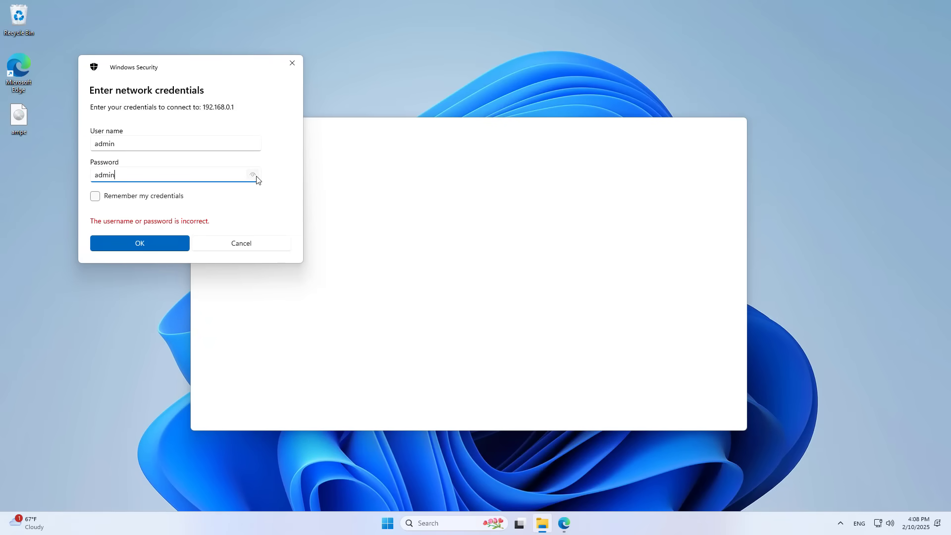
{"action": "left_click", "coordinate": [177, 239]}
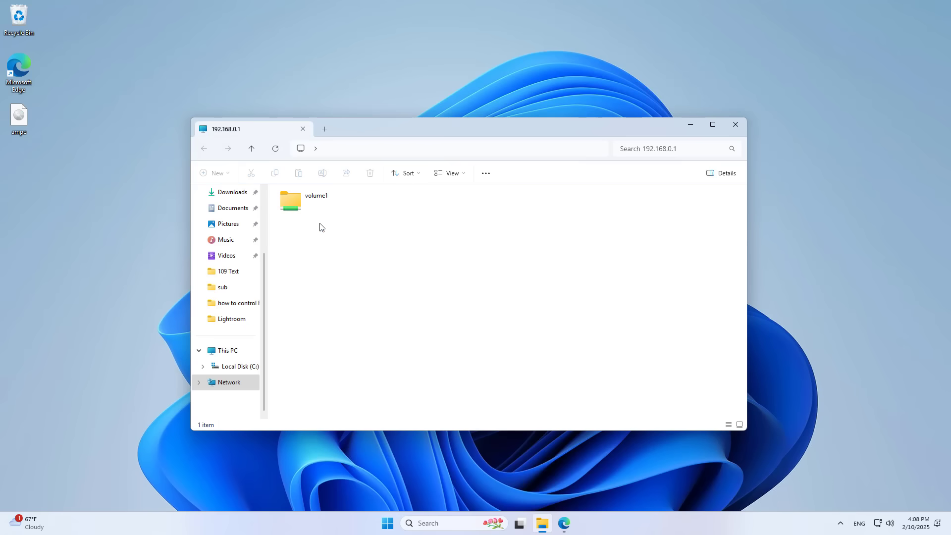
- Copy the ampe disc image from the desktop into volume1, then close the folder window
{"action": "double_click", "coordinate": [311, 201]}
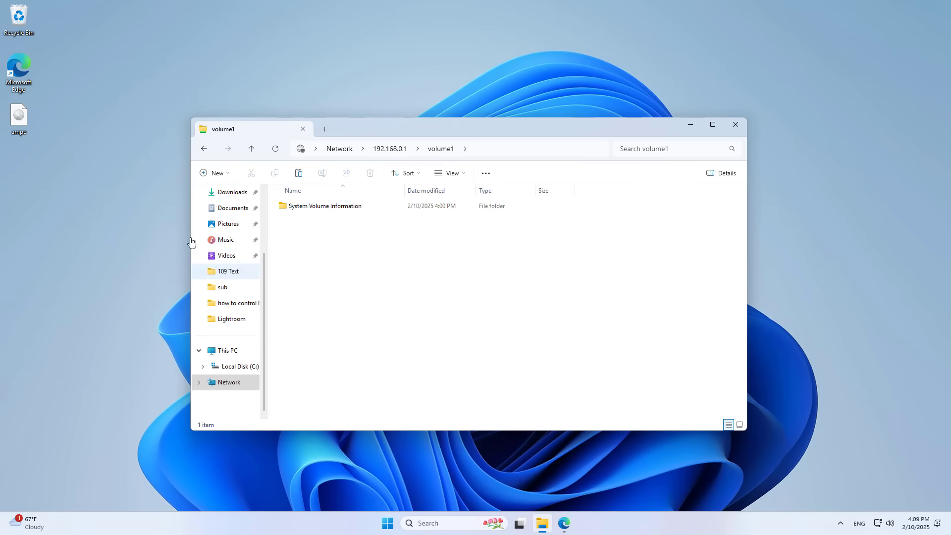
{"action": "left_click", "coordinate": [17, 118]}
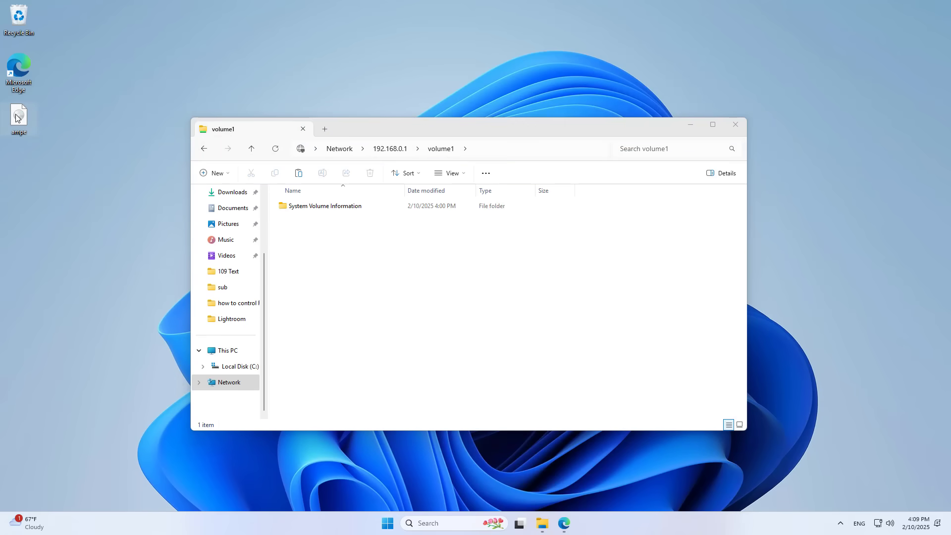
{"action": "right_click", "coordinate": [17, 117]}
{"action": "left_click", "coordinate": [63, 131]}
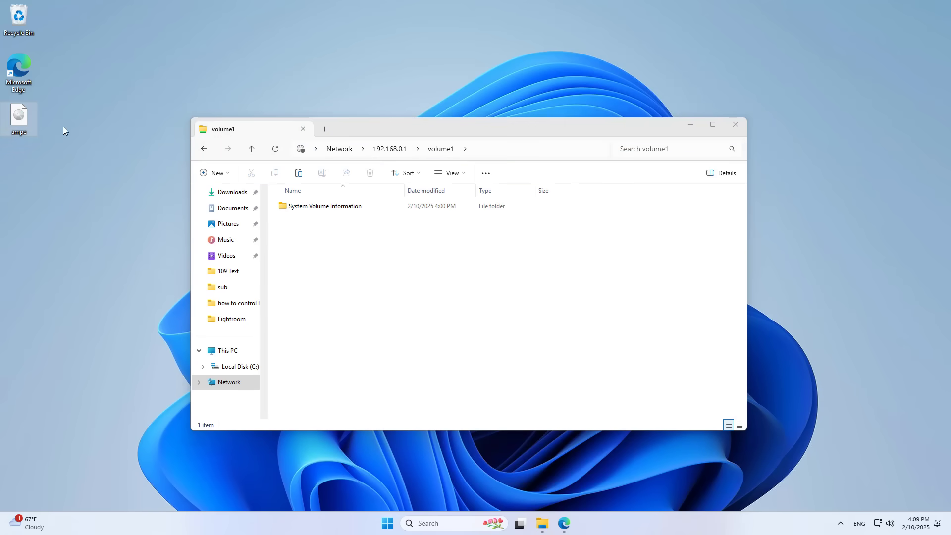
{"action": "left_click", "coordinate": [392, 264]}
{"action": "right_click", "coordinate": [391, 264]}
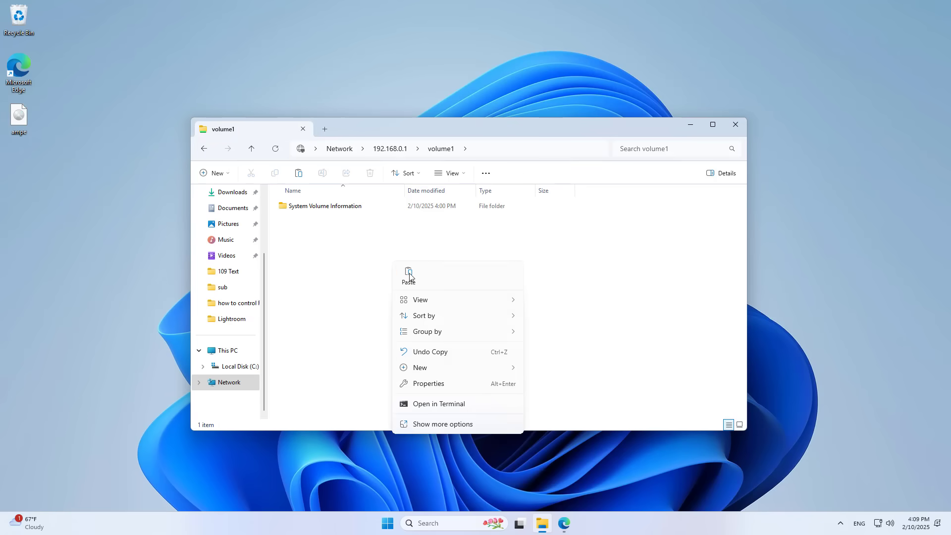
{"action": "left_click", "coordinate": [409, 276]}
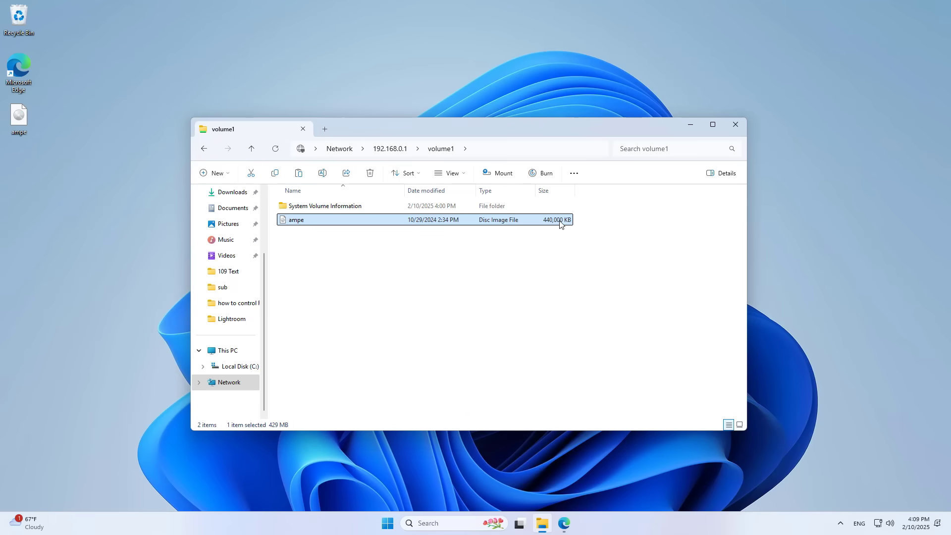
{"action": "left_click", "coordinate": [738, 126]}
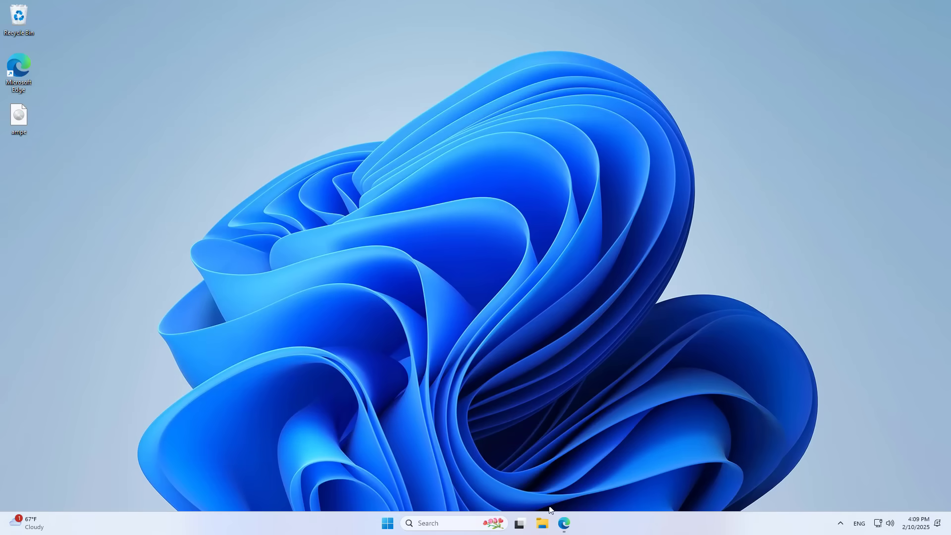
- Switch the sharing account to Use Following Account with a new username, password and confirmation
{"action": "left_click", "coordinate": [564, 524]}
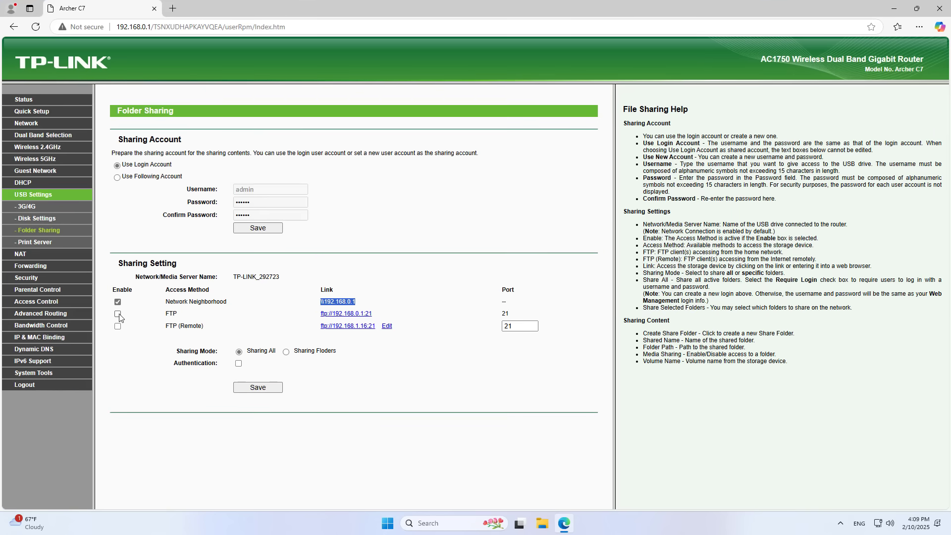
{"action": "triple_click", "coordinate": [119, 137]}
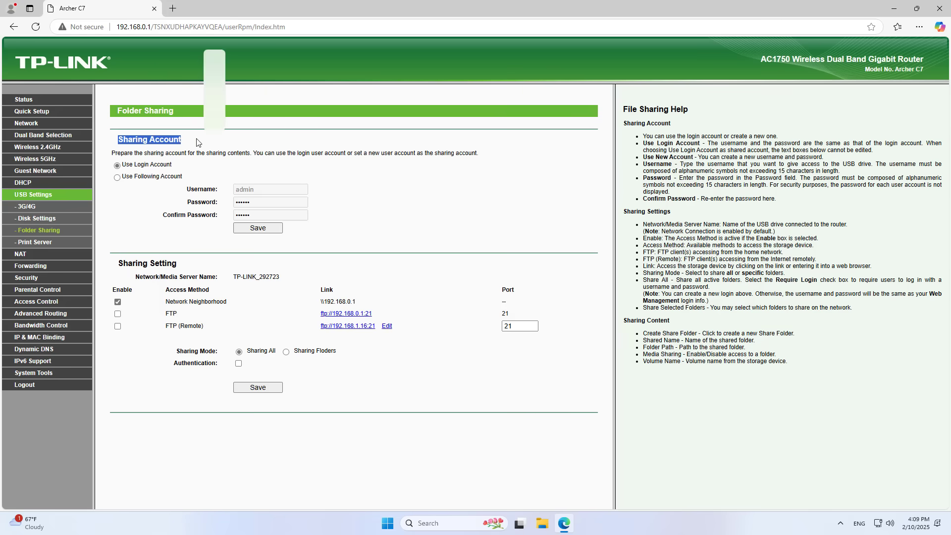
{"action": "left_click", "coordinate": [139, 189]}
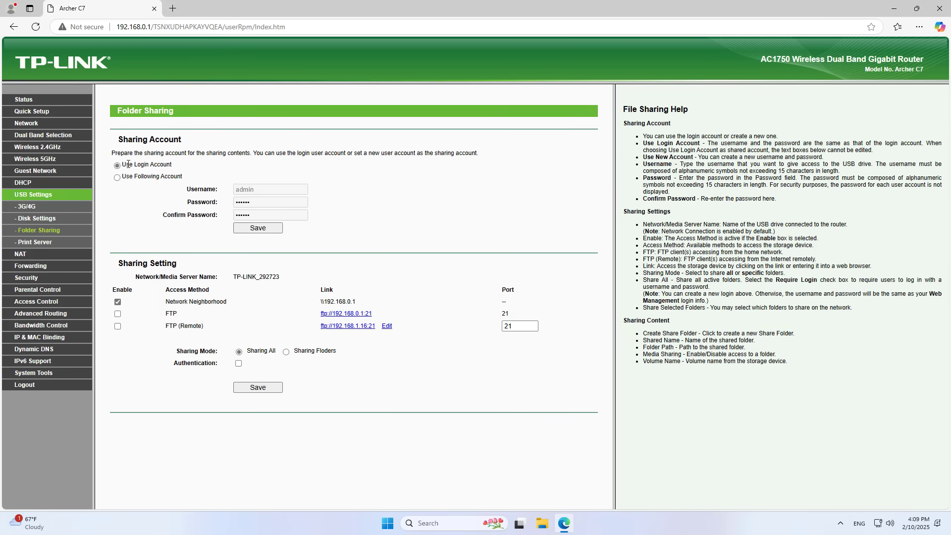
{"action": "left_click_drag", "start_coordinate": [128, 164], "coordinate": [176, 164]}
{"action": "left_click", "coordinate": [162, 219]}
{"action": "left_click", "coordinate": [117, 178]}
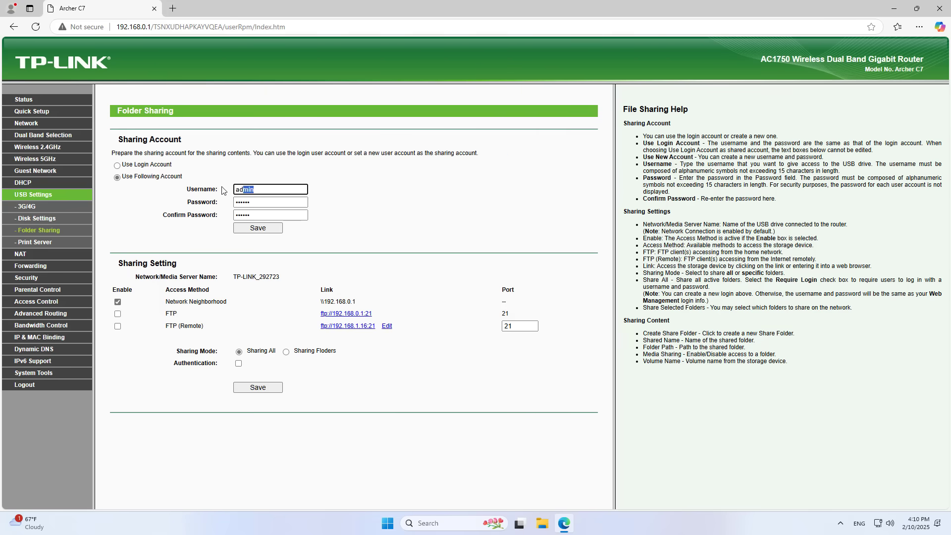
{"action": "type", "text": "bth"}
{"action": "key", "text": "Tab"}
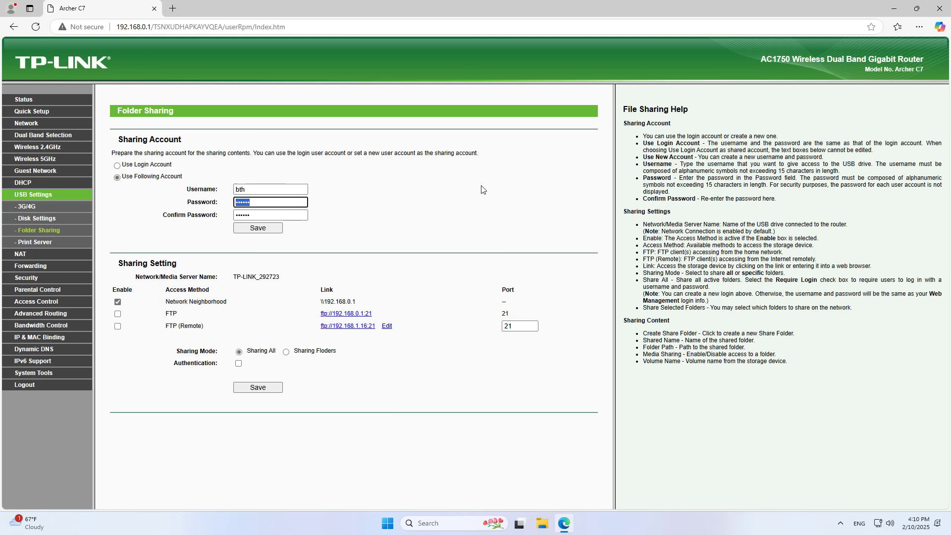
{"action": "type", "text": "••••"}
{"action": "key", "text": "Tab"}
{"action": "type", "text": "•"}
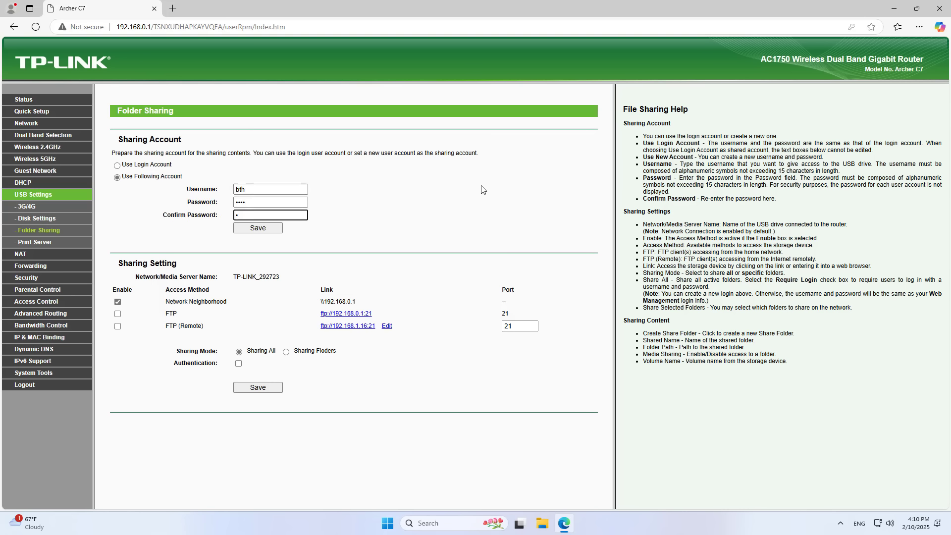
- Recheck the account fields and enable FTP and FTP (Remote) access
{"action": "left_click", "coordinate": [298, 189]}
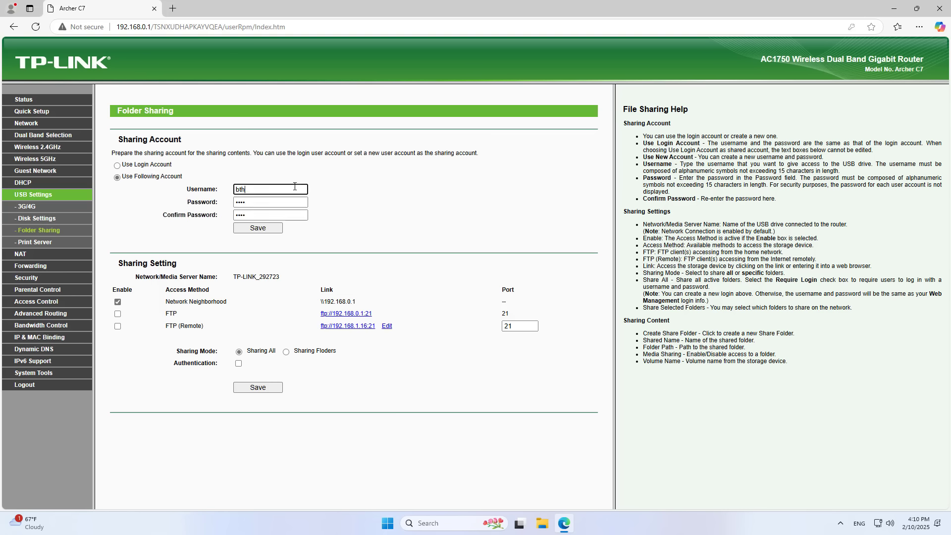
{"action": "left_click", "coordinate": [288, 202]}
{"action": "left_click", "coordinate": [270, 215]}
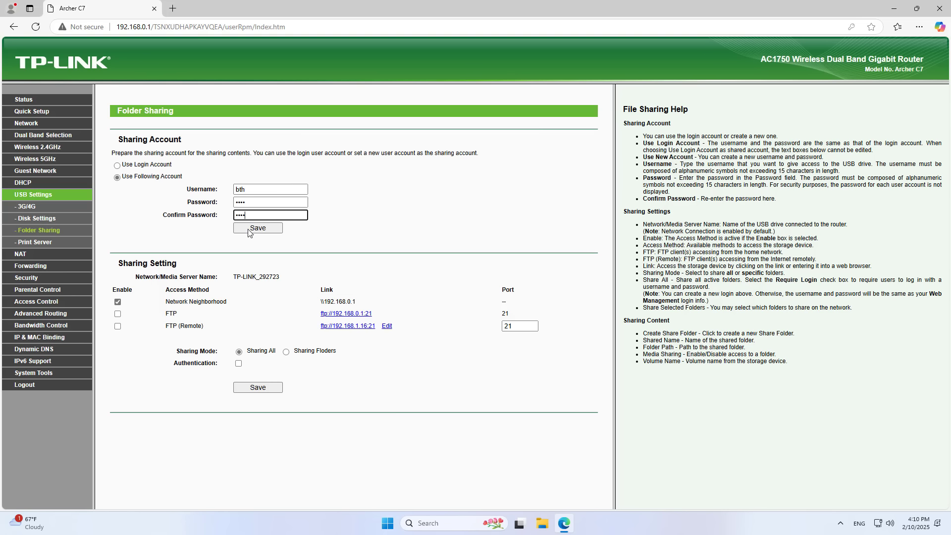
{"action": "left_click", "coordinate": [118, 314]}
{"action": "left_click", "coordinate": [117, 326]}
- Save the account and FTP settings, then tick Authentication and save again
{"action": "left_click_drag", "start_coordinate": [175, 364], "coordinate": [215, 363]}
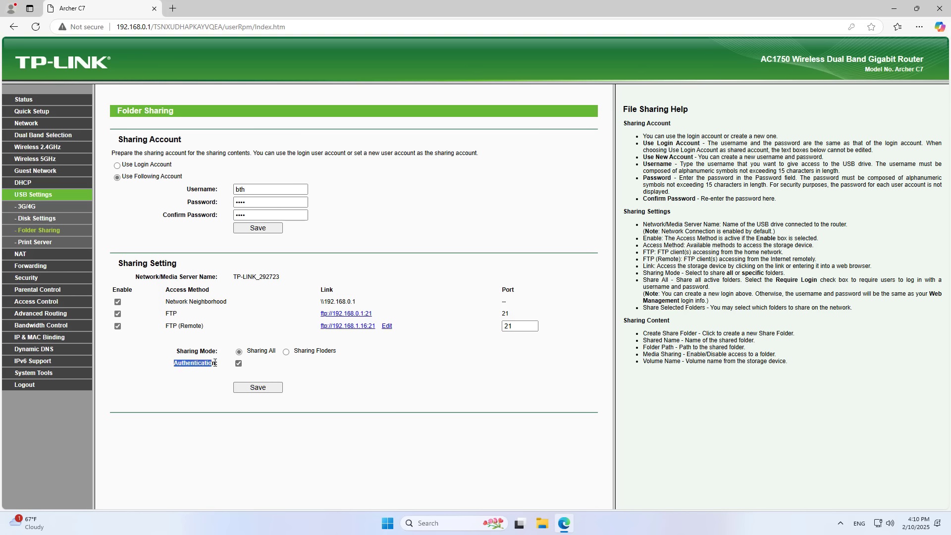
{"action": "left_click", "coordinate": [197, 190]}
{"action": "left_click", "coordinate": [261, 230]}
{"action": "left_click_drag", "start_coordinate": [187, 365], "coordinate": [212, 365]}
{"action": "left_click", "coordinate": [238, 363]}
{"action": "left_click", "coordinate": [256, 388]}
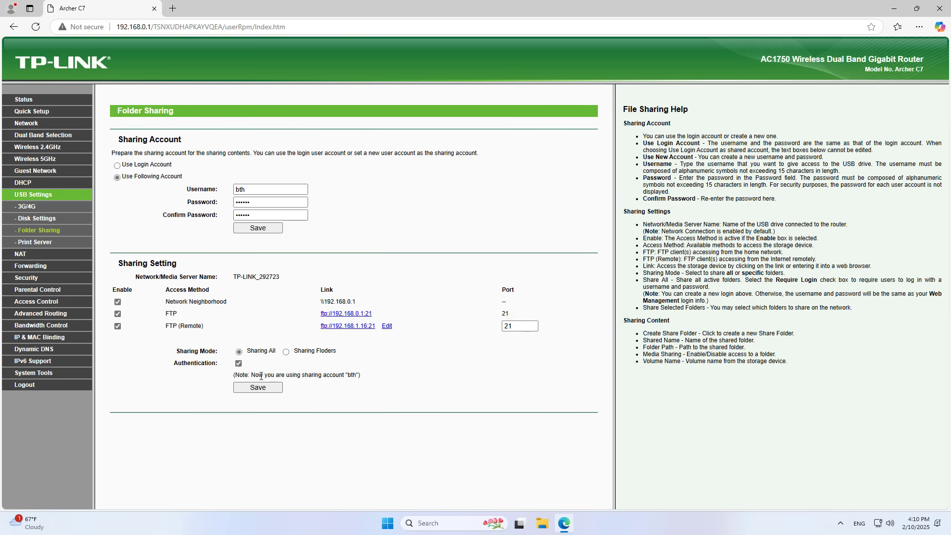
{"action": "left_click_drag", "start_coordinate": [251, 375], "coordinate": [364, 378]}
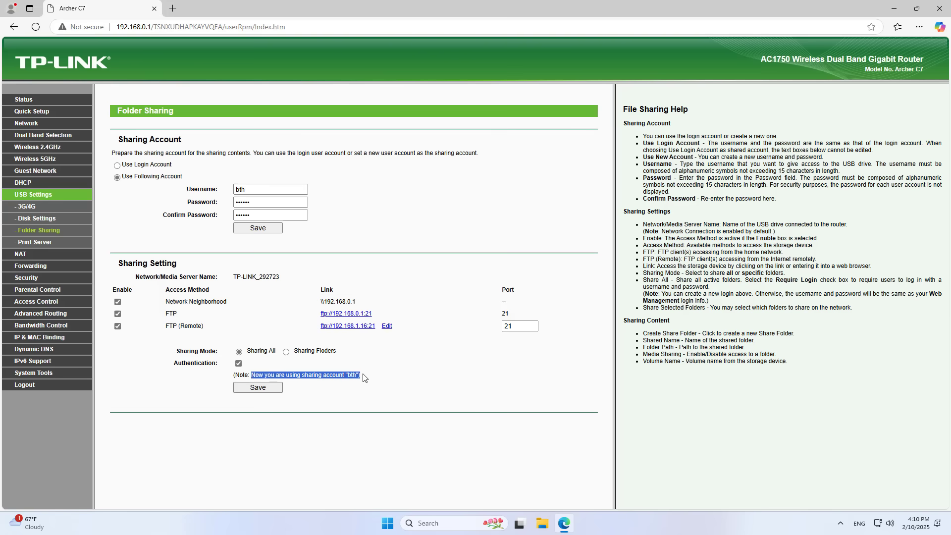
{"action": "left_click", "coordinate": [44, 373]}
- Reboot the router from System Tools > Reboot and confirm
{"action": "left_click", "coordinate": [30, 397]}
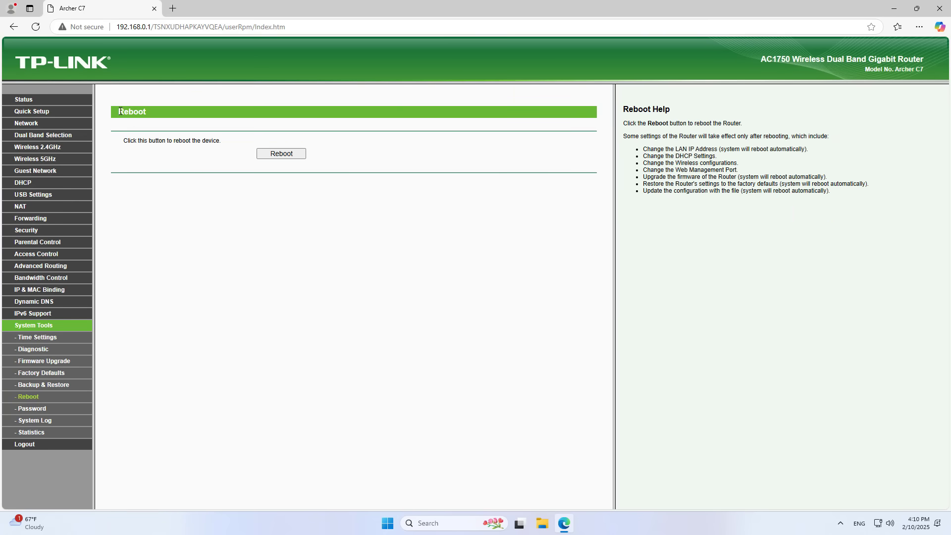
{"action": "left_click", "coordinate": [282, 157]}
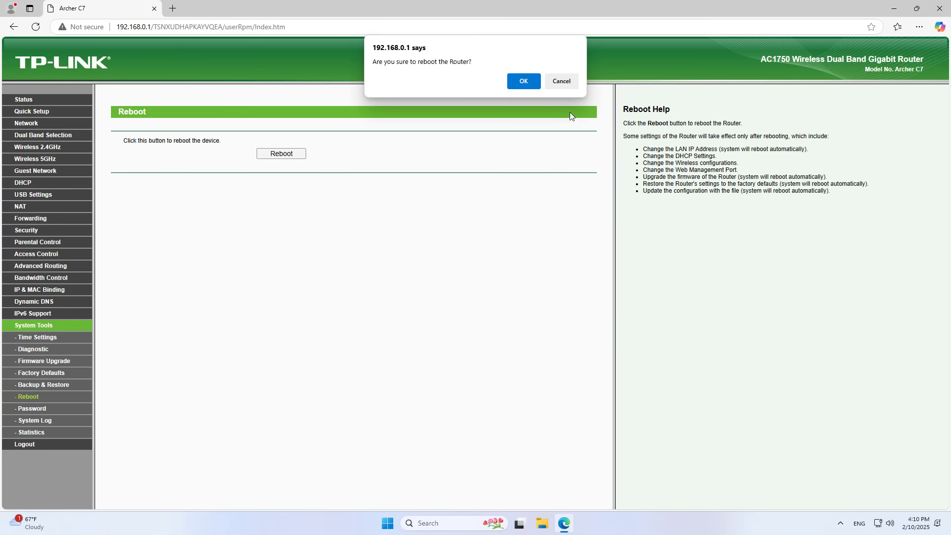
{"action": "left_click", "coordinate": [524, 82]}
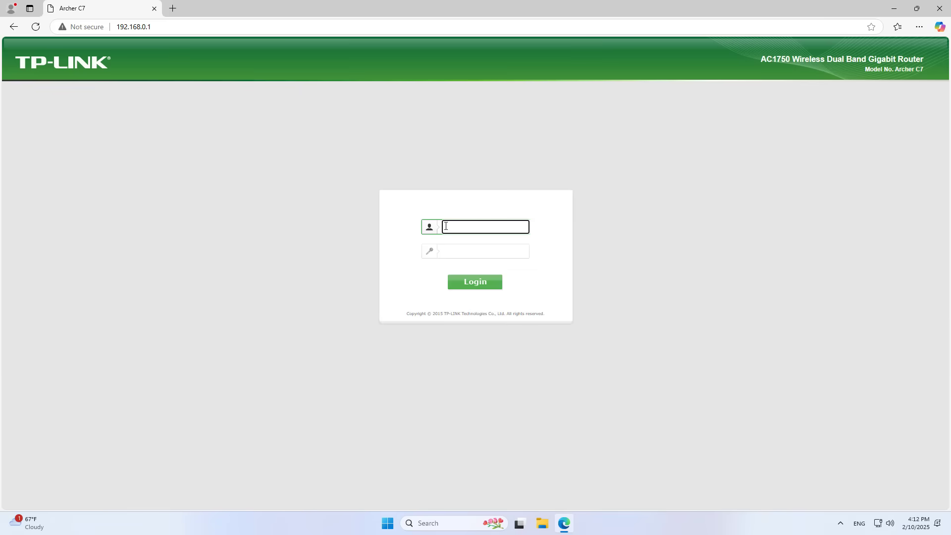
- Log back in to the router's Status page with the admin credentials, then minimize the browser
{"action": "left_click", "coordinate": [446, 226]}
{"action": "left_click", "coordinate": [513, 257]}
{"action": "left_click", "coordinate": [484, 251]}
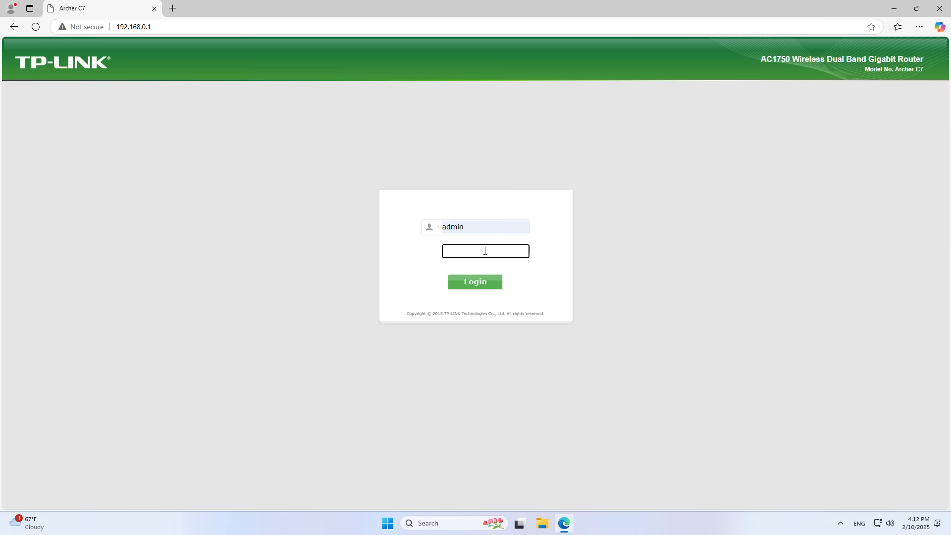
{"action": "type", "text": "adm"}
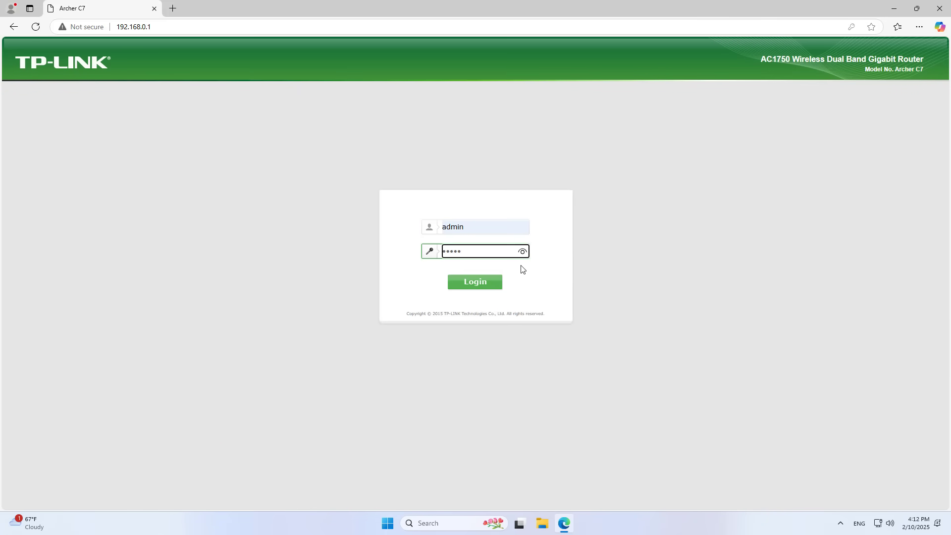
{"action": "type", "text": "in"}
{"action": "left_click", "coordinate": [498, 281]}
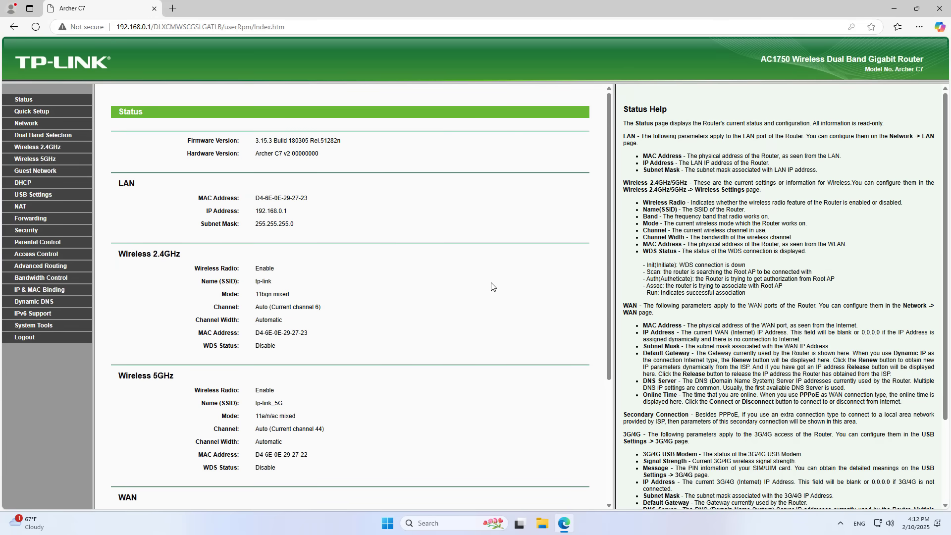
{"action": "left_click", "coordinate": [895, 8]}
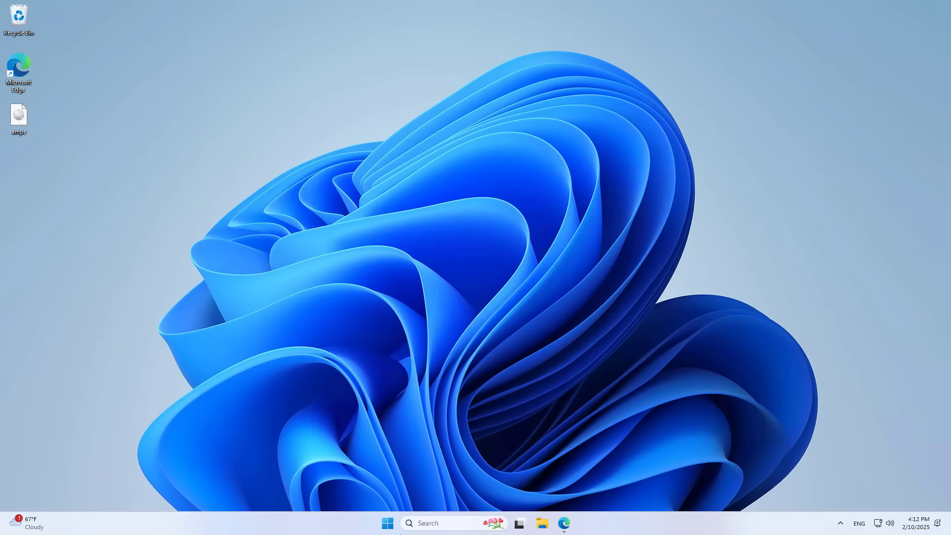
- Retry opening \\192.168.0.1 from Run and dismiss the no-permission network error
{"action": "left_click", "coordinate": [416, 523]}
{"action": "left_click", "coordinate": [482, 192]}
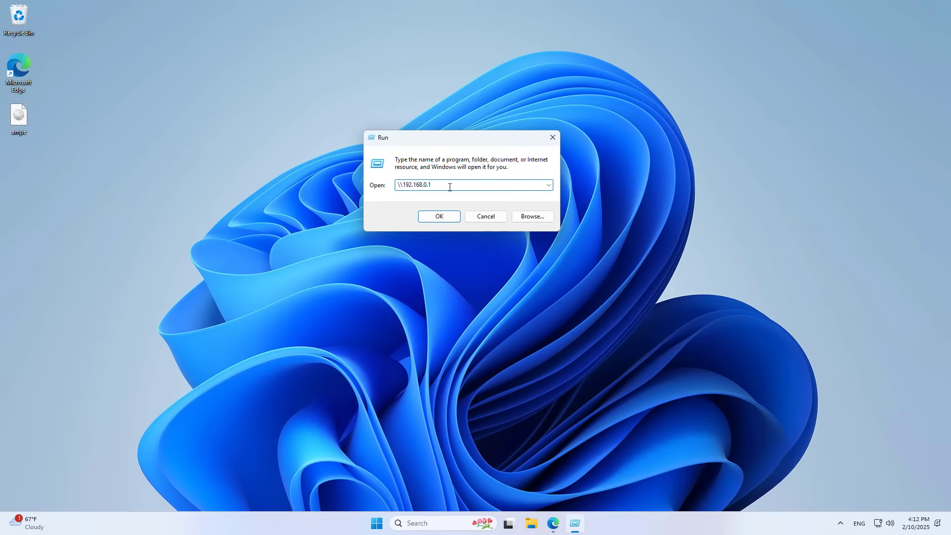
{"action": "left_click", "coordinate": [452, 219]}
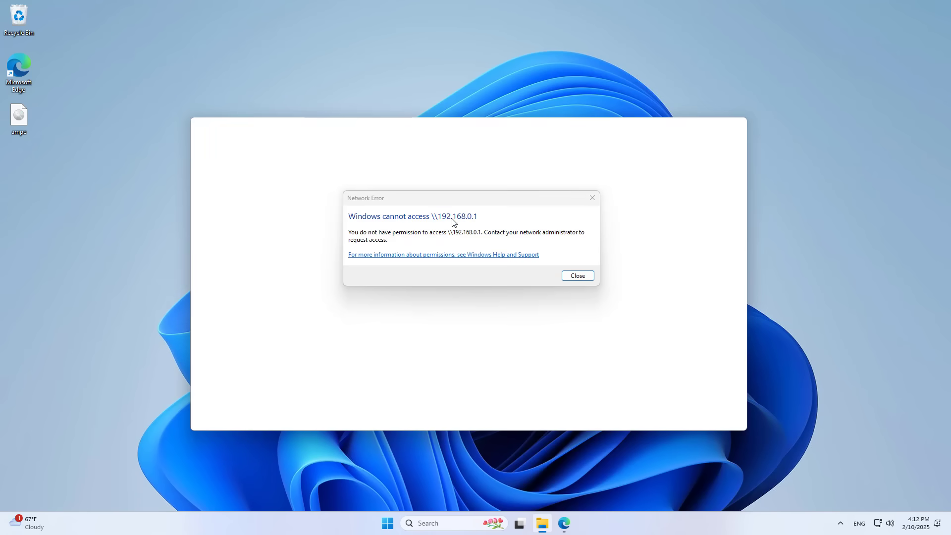
{"action": "left_click", "coordinate": [581, 276]}
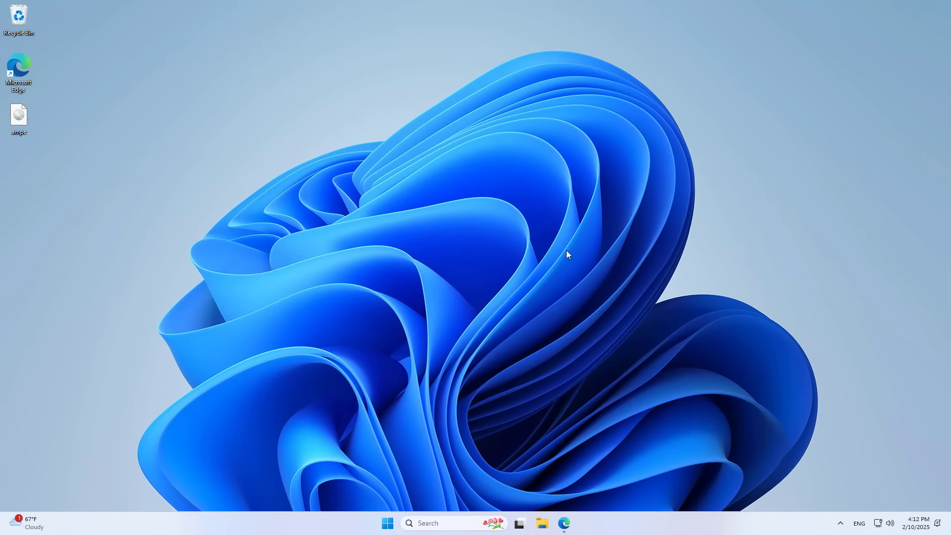
- Check the router status page in Edge, then open and dismiss Start's power options
{"action": "left_click", "coordinate": [565, 524]}
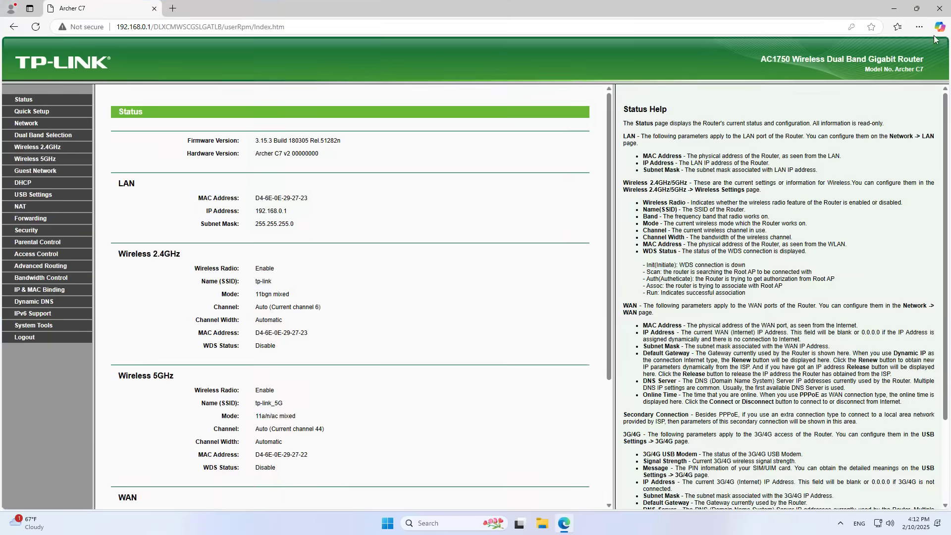
{"action": "left_click", "coordinate": [939, 10]}
{"action": "left_click", "coordinate": [394, 522]}
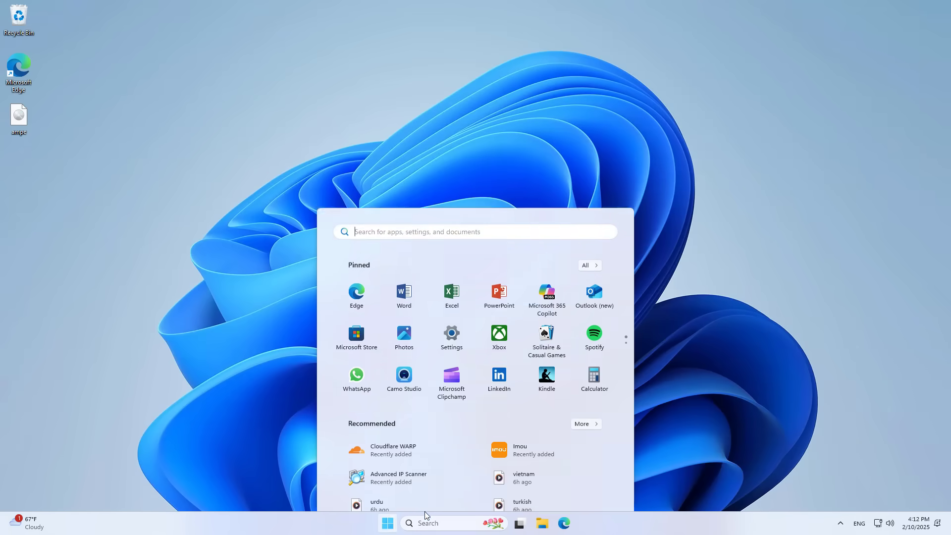
{"action": "left_click", "coordinate": [597, 489]}
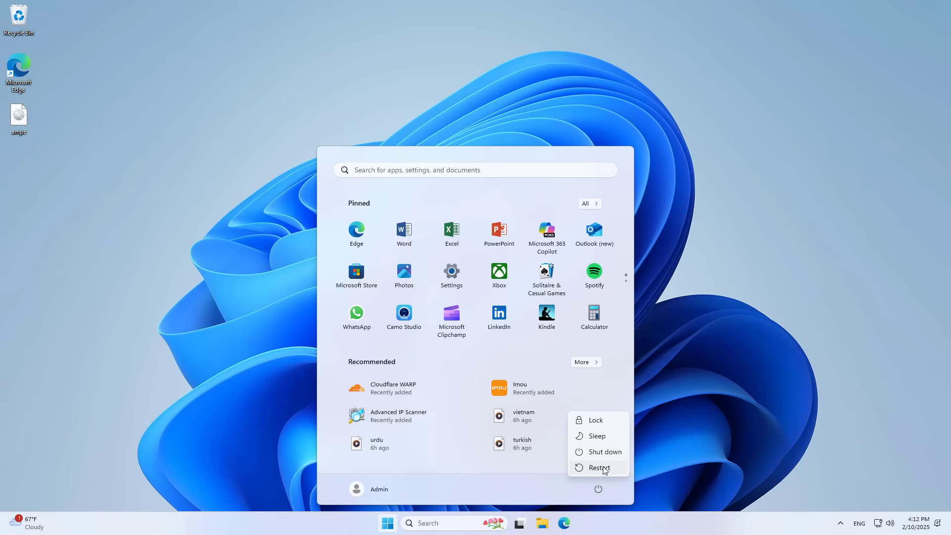
{"action": "left_click", "coordinate": [601, 468]}
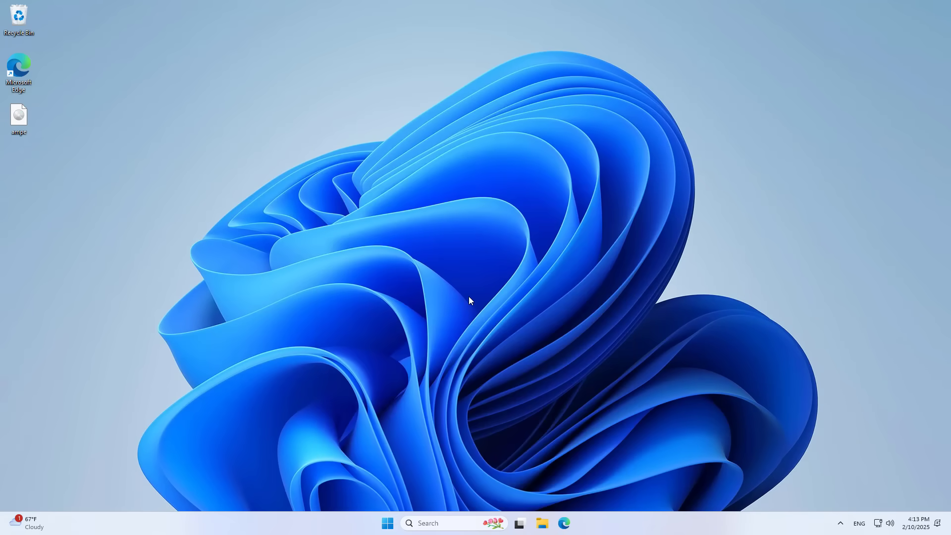
- Reopen Run from Search and run the share address \\192.168.0.1
{"action": "left_click", "coordinate": [445, 523]}
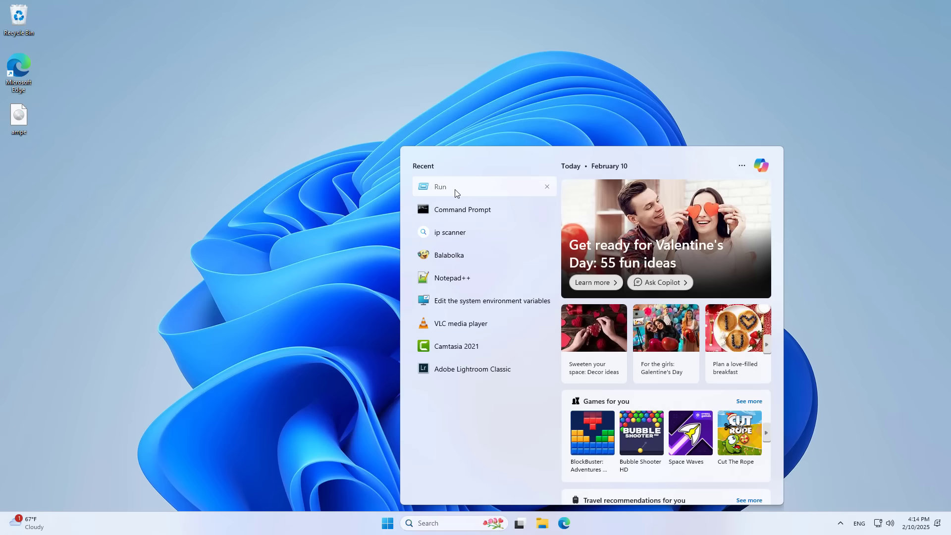
{"action": "left_click", "coordinate": [455, 189]}
{"action": "left_click_drag", "start_coordinate": [95, 419], "coordinate": [393, 279]}
{"action": "left_click_drag", "start_coordinate": [457, 223], "coordinate": [488, 201]}
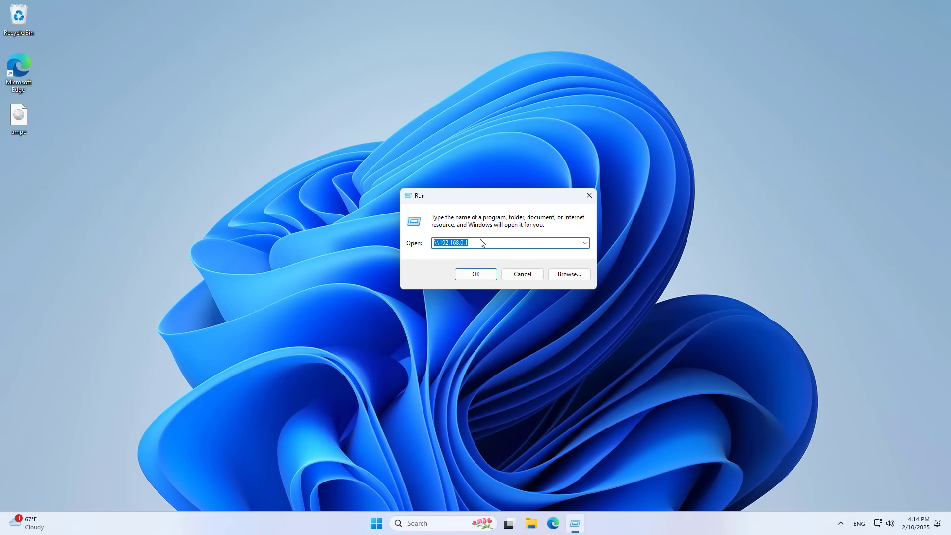
{"action": "left_click", "coordinate": [483, 242]}
{"action": "left_click_drag", "start_coordinate": [483, 243], "coordinate": [435, 243]}
{"action": "left_click", "coordinate": [477, 275]}
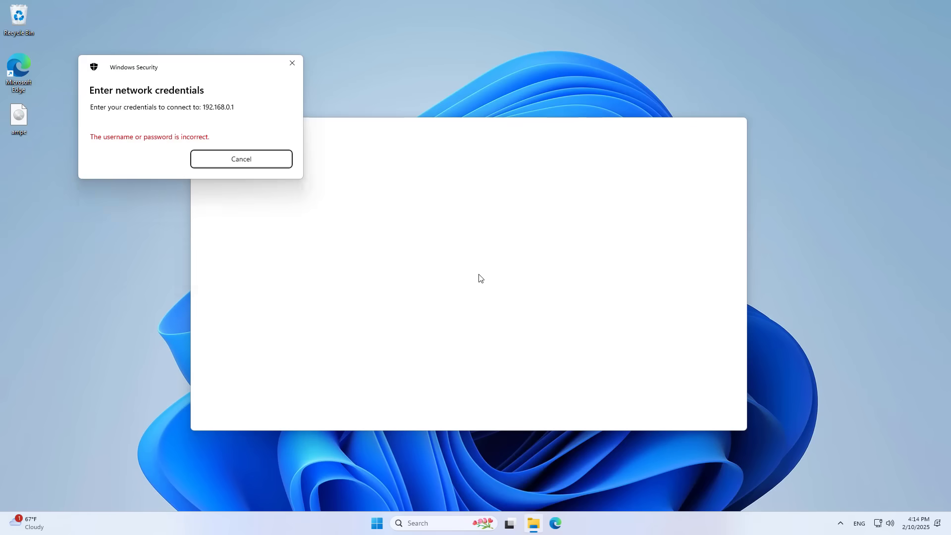
- Sign in to the share with the sharing account's user name and password
{"action": "type", "text": "bth"}
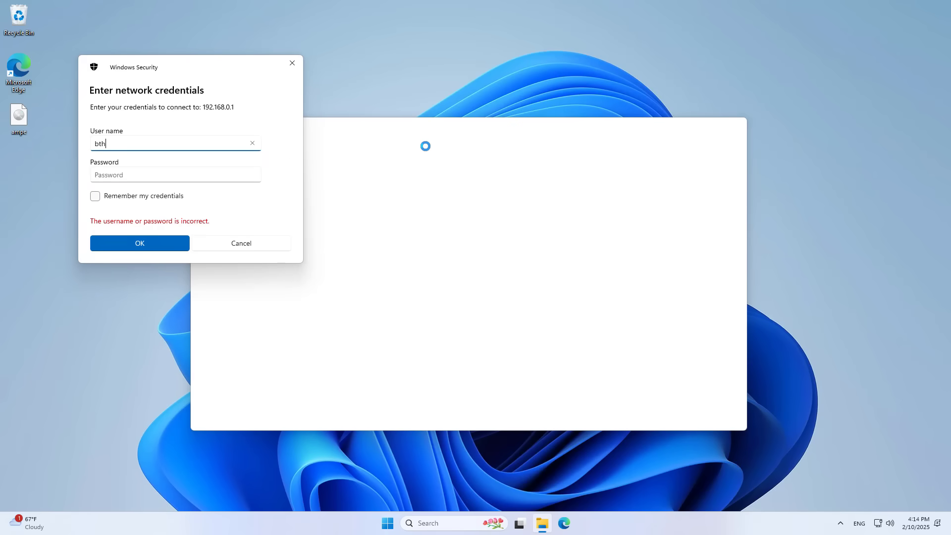
{"action": "key", "text": "Tab"}
{"action": "type", "text": "p"}
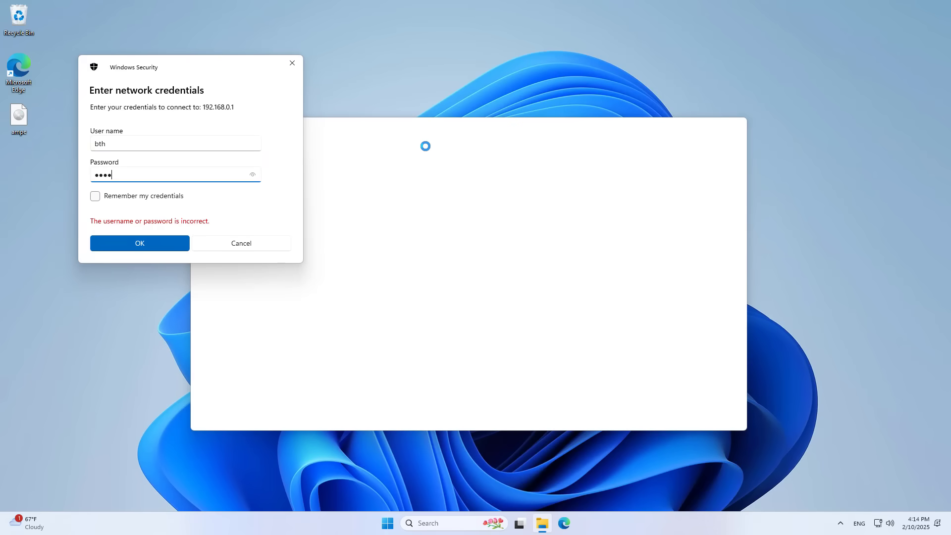
{"action": "left_click_drag", "start_coordinate": [115, 142], "coordinate": [81, 138]}
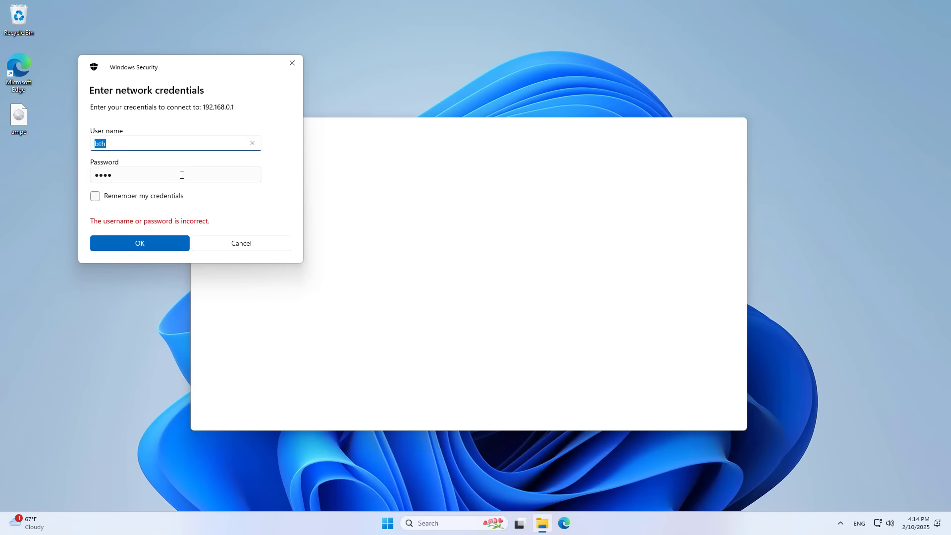
{"action": "key", "text": "Tab"}
{"action": "left_click", "coordinate": [248, 178]}
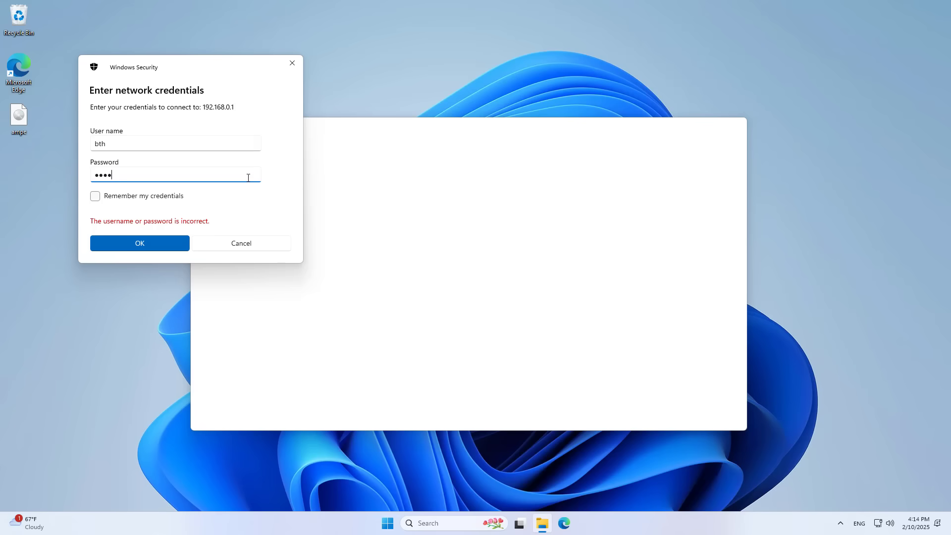
{"action": "left_click", "coordinate": [167, 240]}
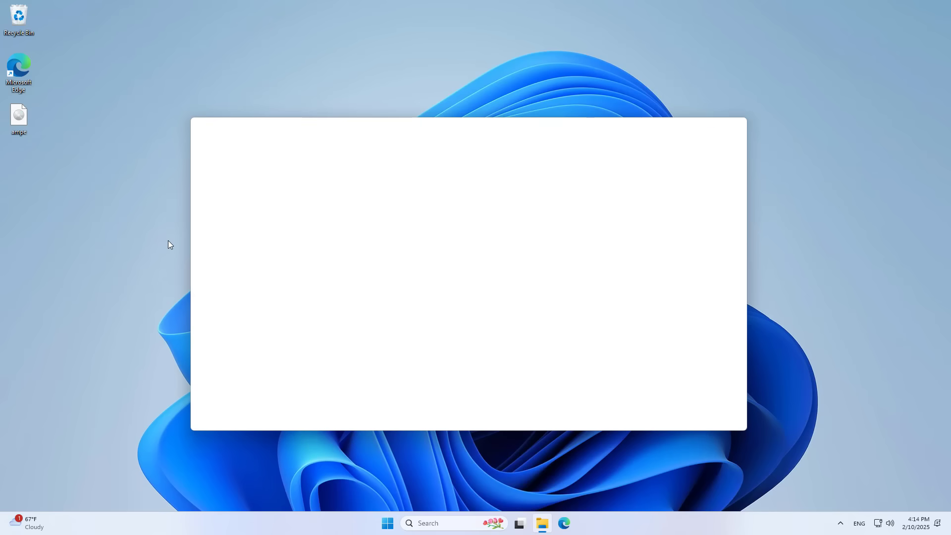
- Open volume1 to check the ampe disc image, then switch to a new Edge tab
{"action": "double_click", "coordinate": [289, 200]}
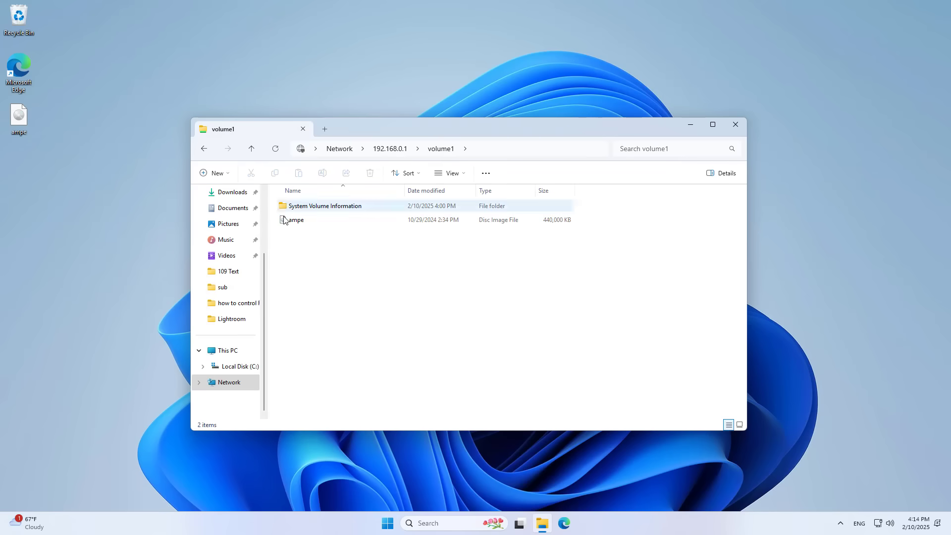
{"action": "left_click", "coordinate": [294, 225]}
{"action": "left_click_drag", "start_coordinate": [290, 262], "coordinate": [323, 206]}
{"action": "left_click", "coordinate": [395, 358]}
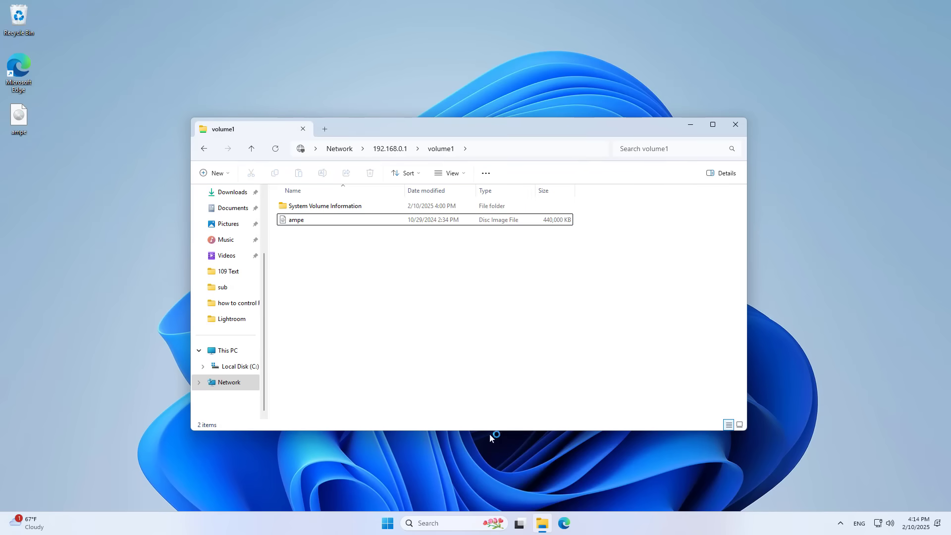
{"action": "left_click", "coordinate": [566, 522]}
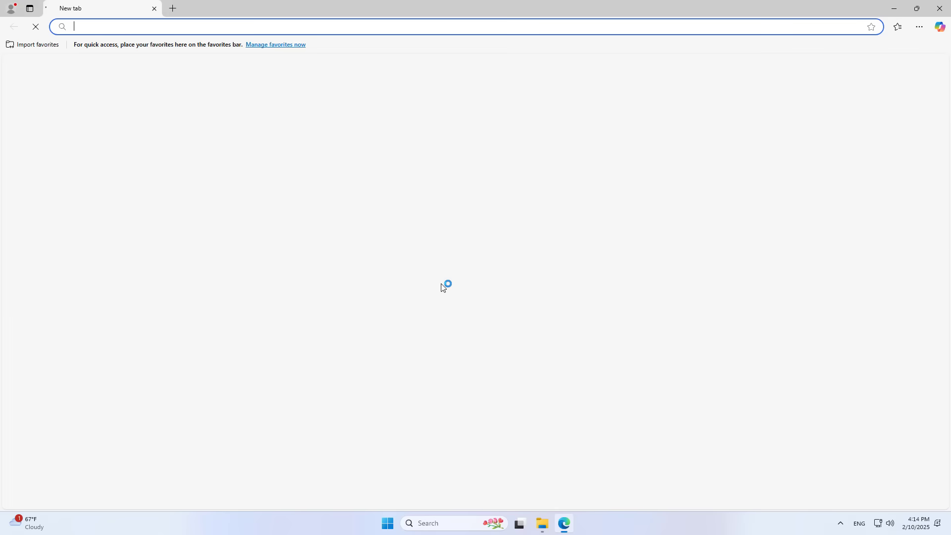
- Log into the Archer C7 router at 192.168.0.1 with its saved credentials
{"action": "type", "text": "192.168."}
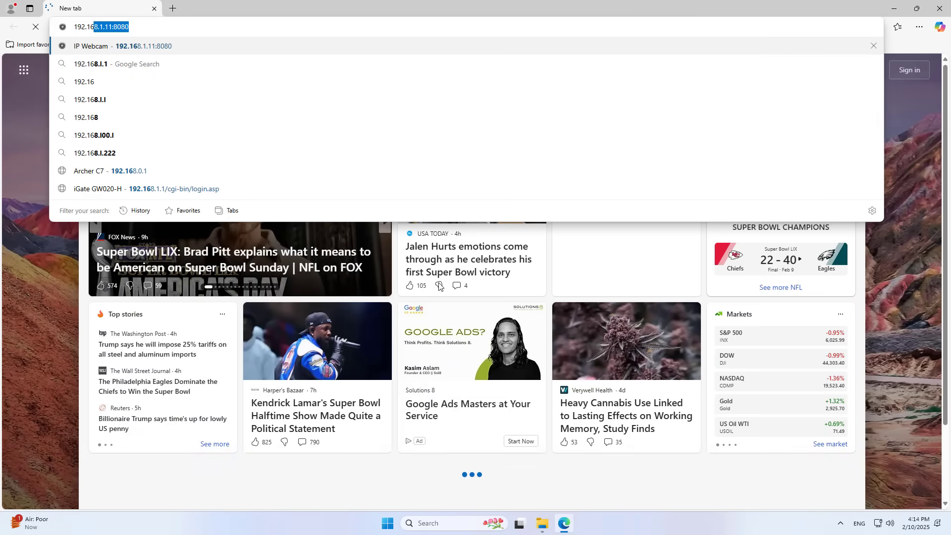
{"action": "type", "text": "0.1"}
{"action": "key", "text": "Return"}
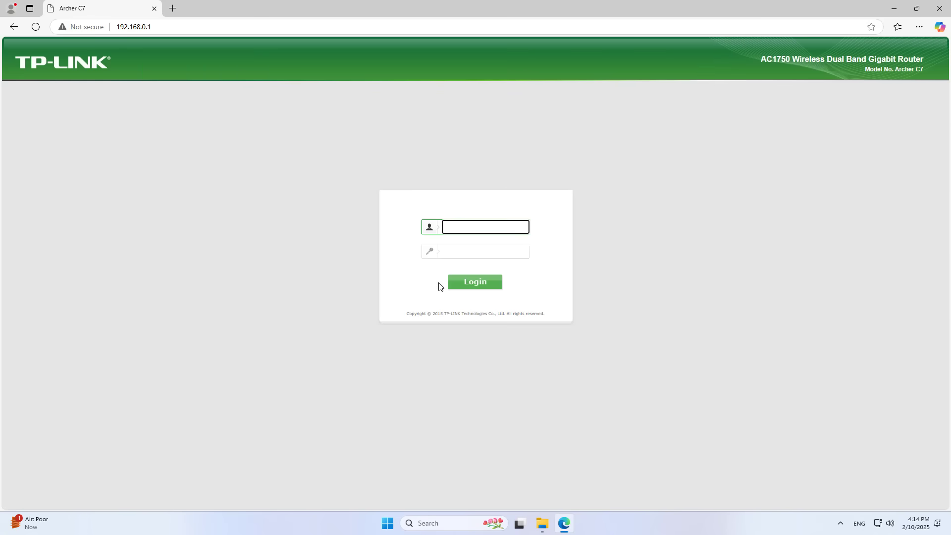
{"action": "key", "text": "Tab"}
{"action": "type", "text": "a"}
{"action": "key", "text": "Return"}
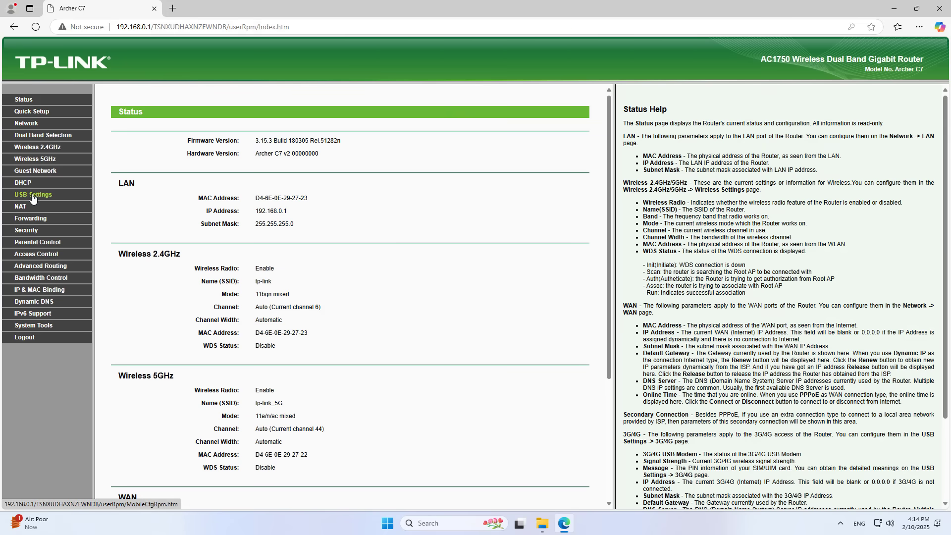
- Go to USB Settings > Folder Sharing and follow the FTP (Remote) link ftp://192.168.1.16:21
{"action": "left_click", "coordinate": [35, 195]}
{"action": "left_click", "coordinate": [39, 219]}
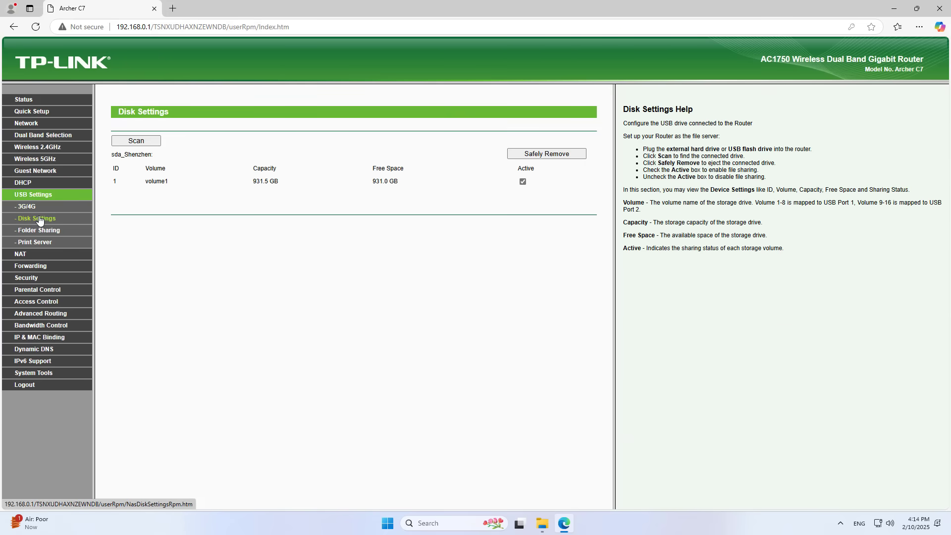
{"action": "left_click", "coordinate": [39, 231]}
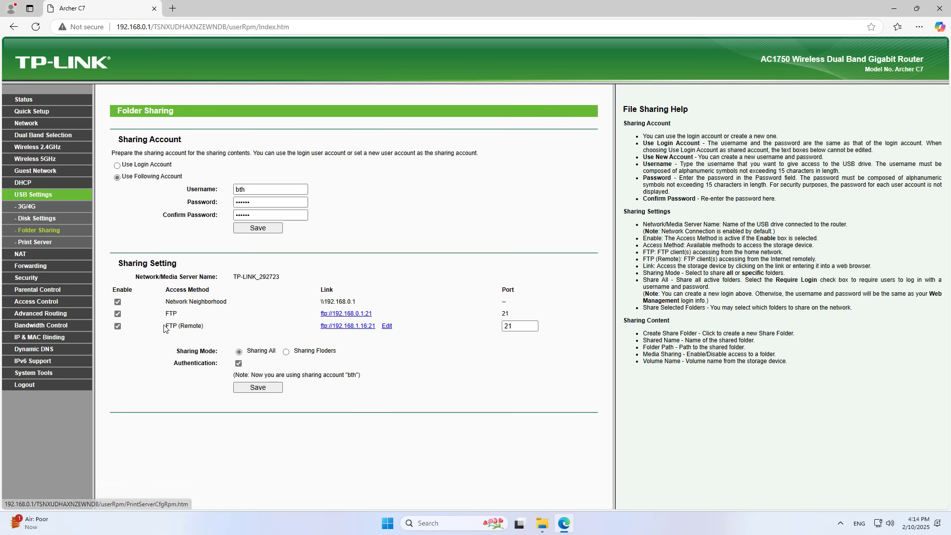
{"action": "left_click_drag", "start_coordinate": [180, 323], "coordinate": [225, 326]}
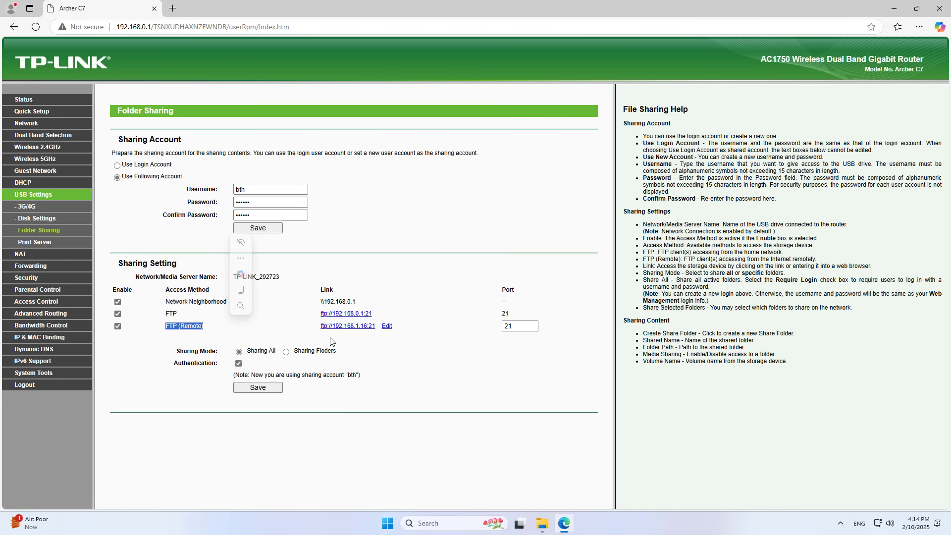
{"action": "left_click", "coordinate": [315, 340]}
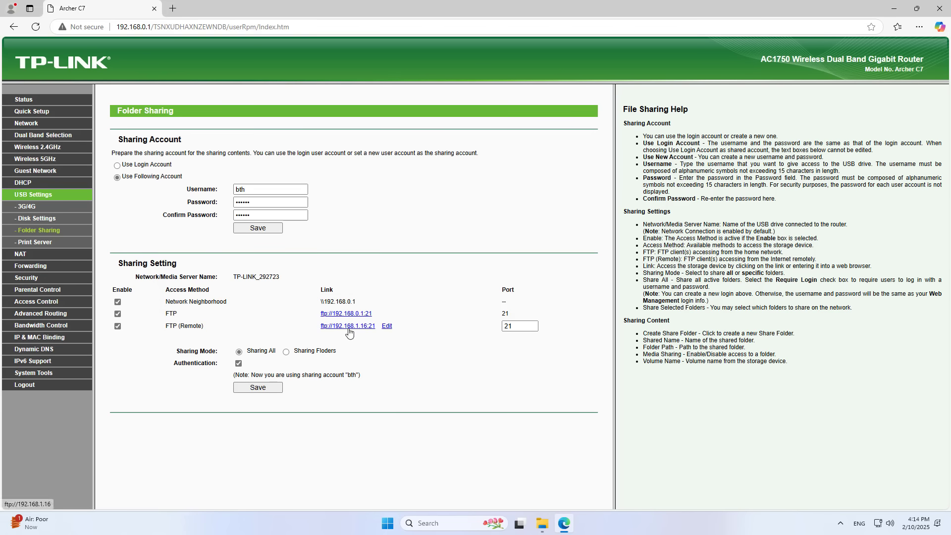
{"action": "left_click", "coordinate": [349, 329]}
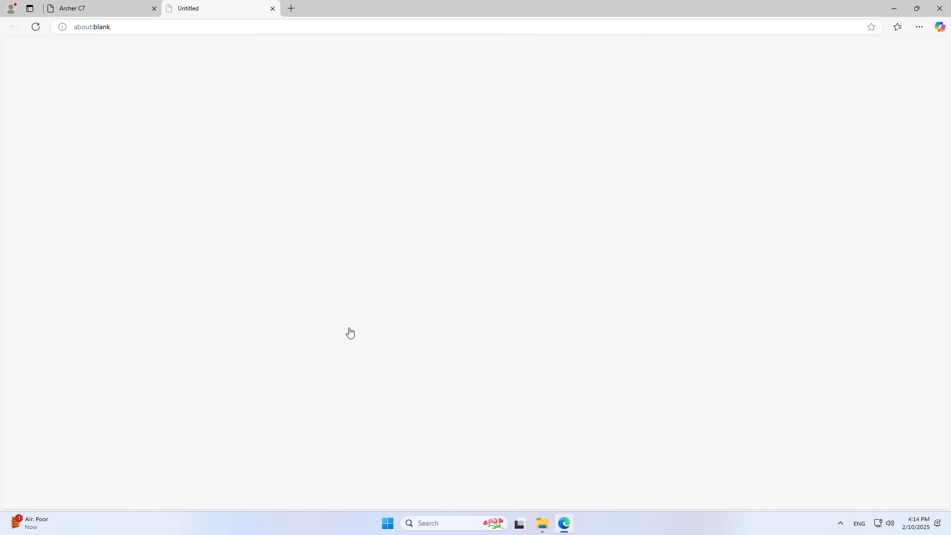
- Close the leftover volume1 window and show This PC in File Explorer
{"action": "left_click", "coordinate": [892, 14]}
{"action": "left_click", "coordinate": [735, 123]}
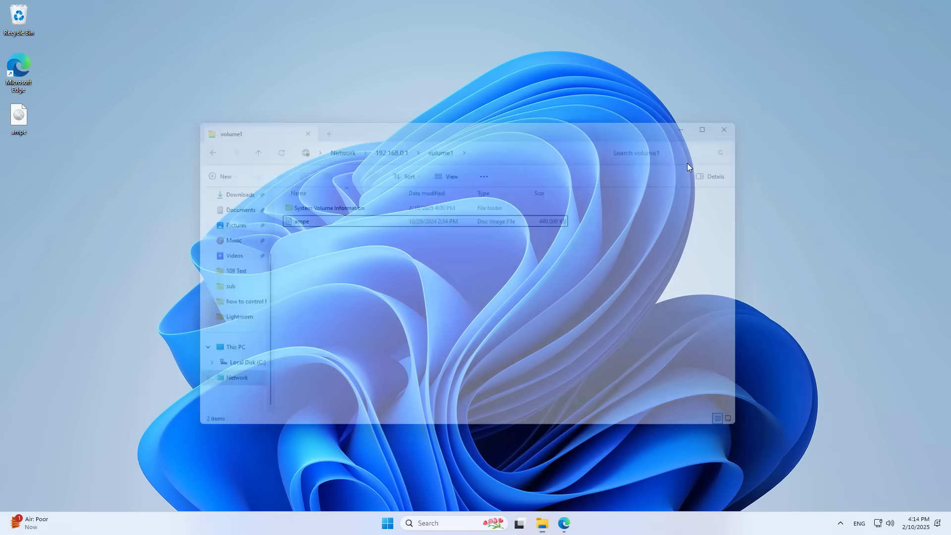
{"action": "left_click", "coordinate": [542, 523]}
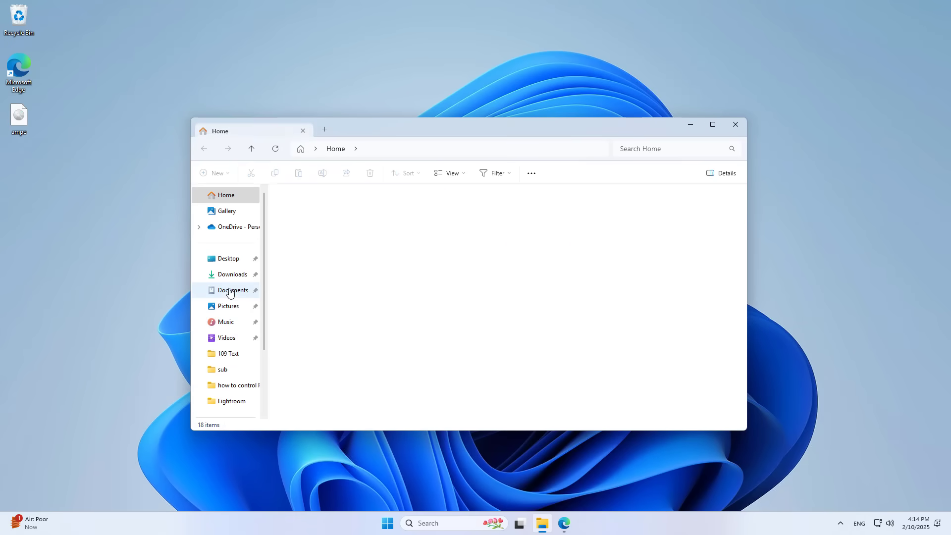
{"action": "left_click", "coordinate": [236, 350]}
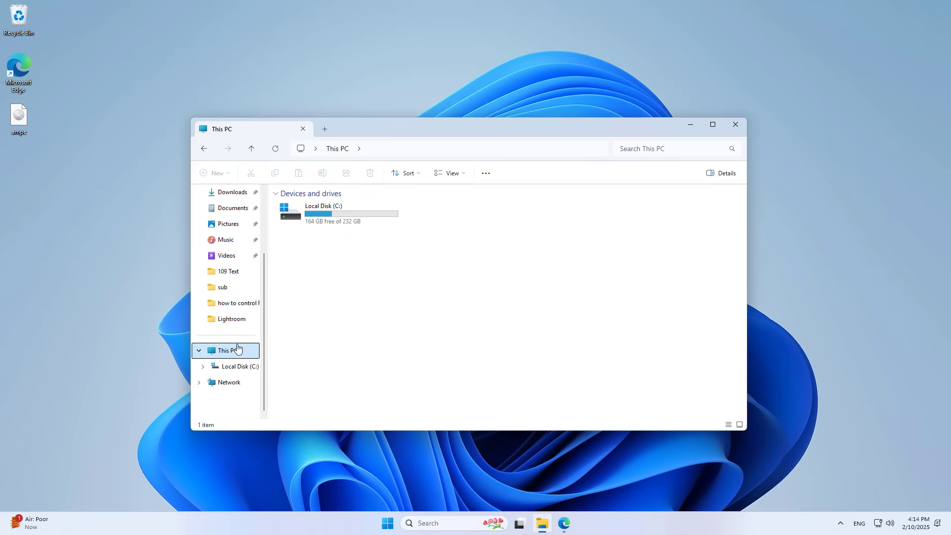
- Start Add a network location with a custom location up to the address page, then close Edge's blank tab
{"action": "left_click", "coordinate": [488, 175]}
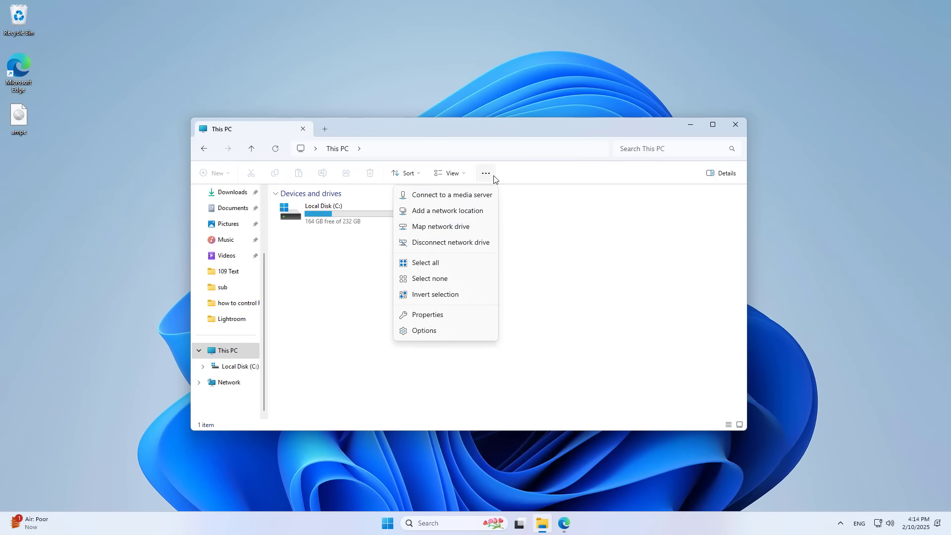
{"action": "left_click", "coordinate": [475, 210]}
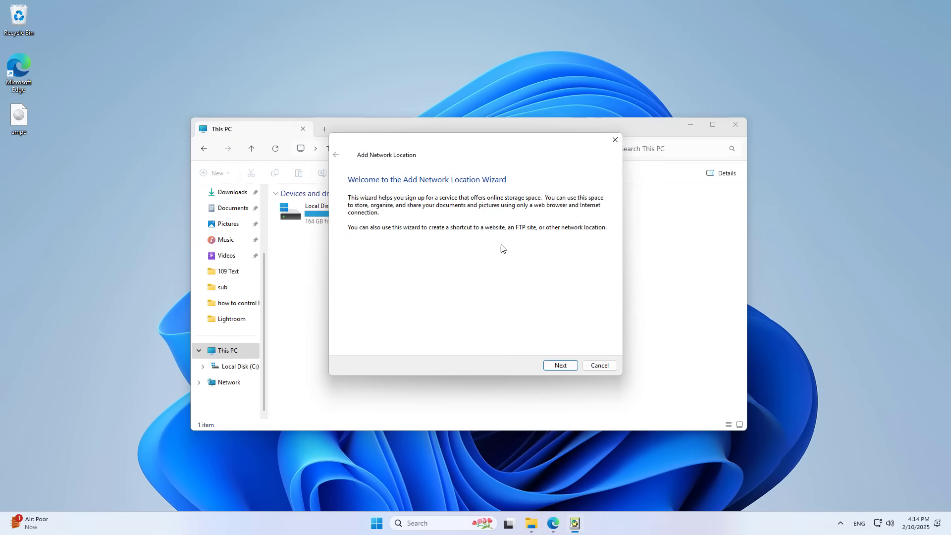
{"action": "left_click", "coordinate": [560, 365]}
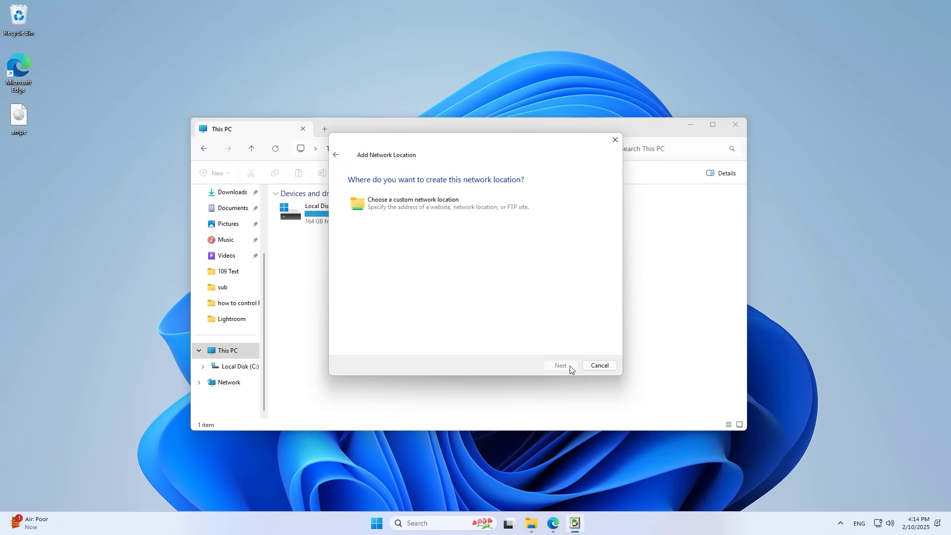
{"action": "left_click", "coordinate": [449, 206]}
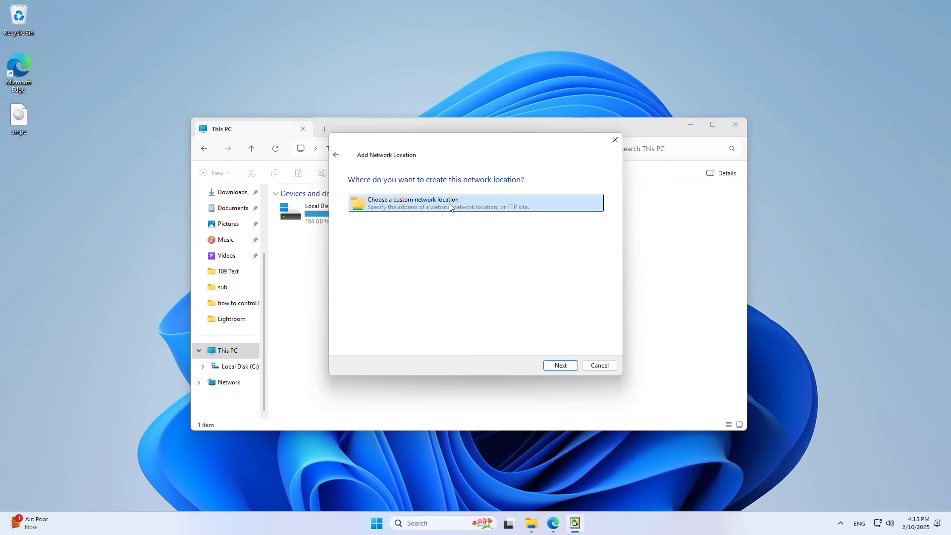
{"action": "left_click", "coordinate": [564, 365]}
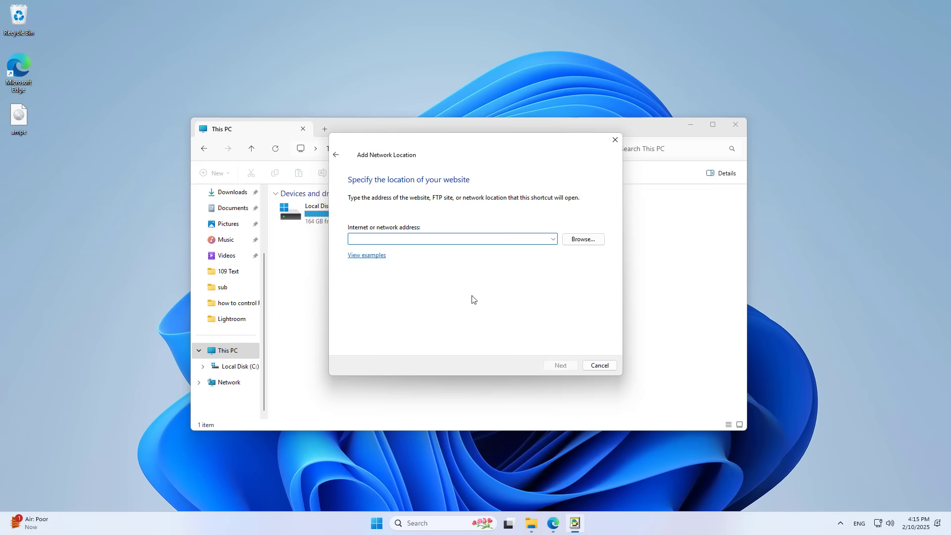
{"action": "left_click", "coordinate": [373, 255]}
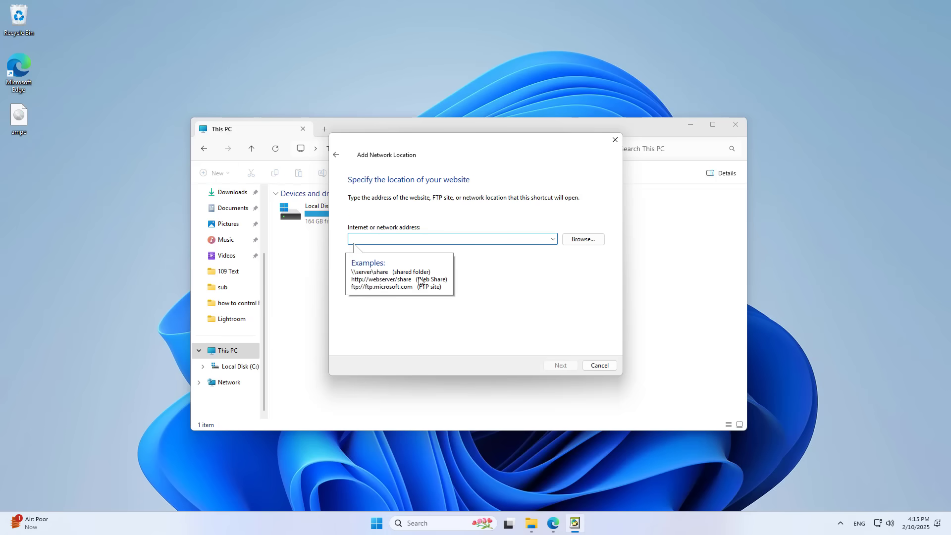
{"action": "left_click", "coordinate": [555, 524]}
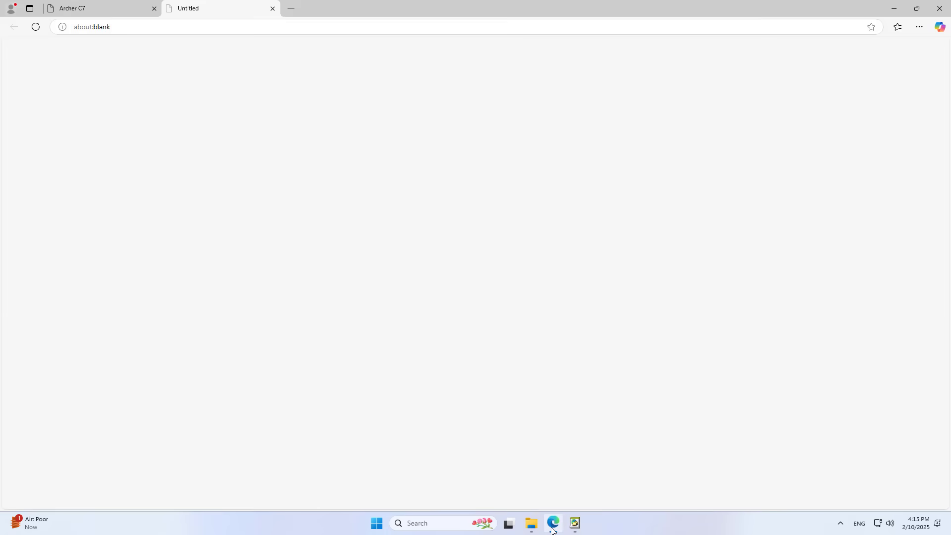
{"action": "left_click", "coordinate": [273, 9]}
- Copy the FTP (Remote) link ftp://192.168.1.16:21 from the Folder Sharing page
{"action": "left_click_drag", "start_coordinate": [319, 328], "coordinate": [375, 327]}
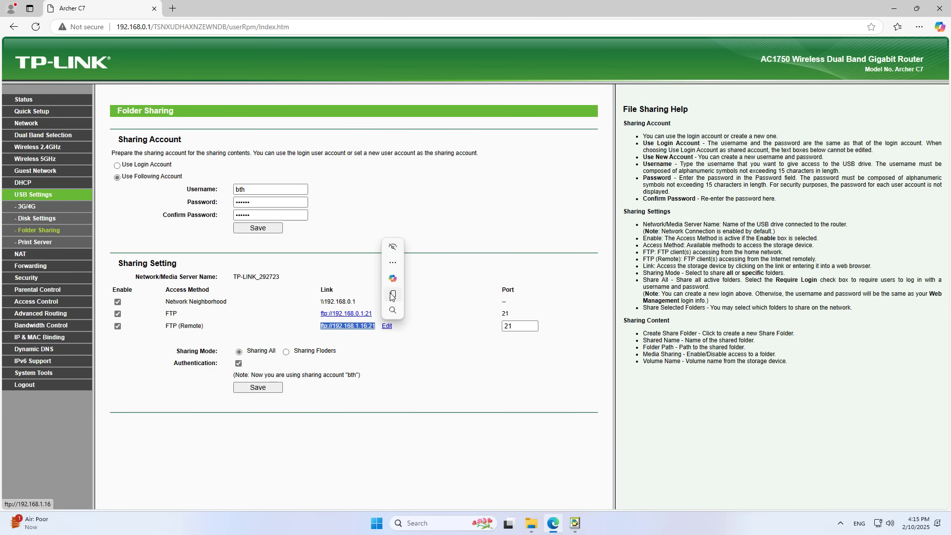
{"action": "left_click", "coordinate": [394, 295]}
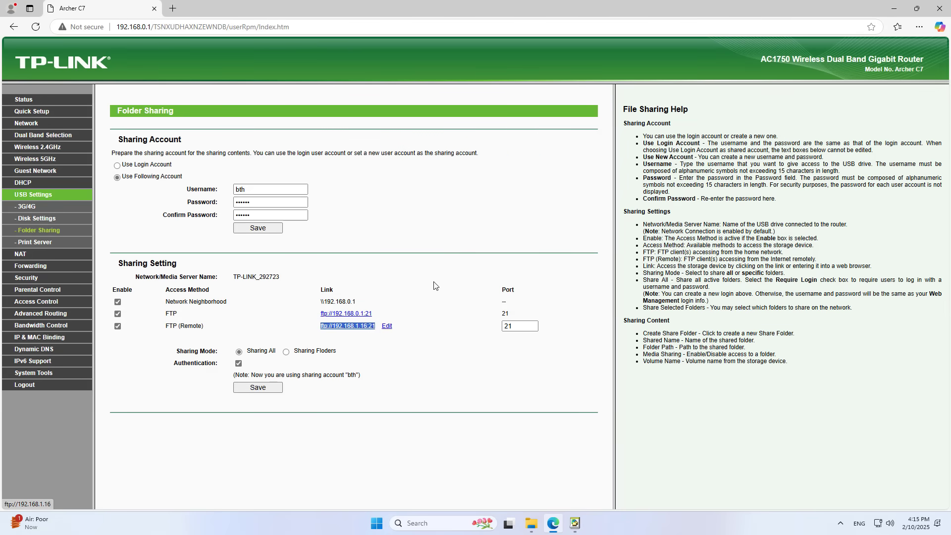
{"action": "left_click", "coordinate": [899, 12]}
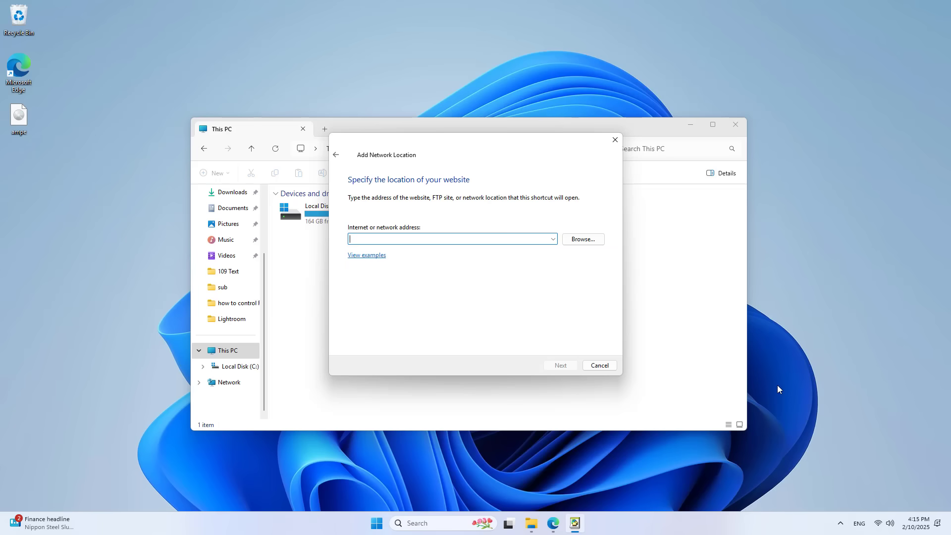
- Clear the wizard's address box and begin typing the ftp:// address
{"action": "left_click", "coordinate": [883, 523]}
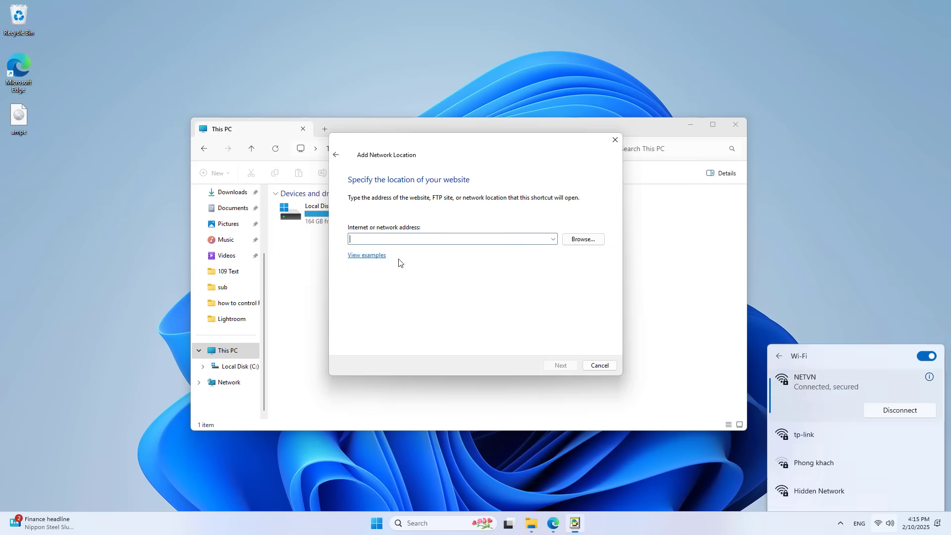
{"action": "left_click", "coordinate": [391, 238]}
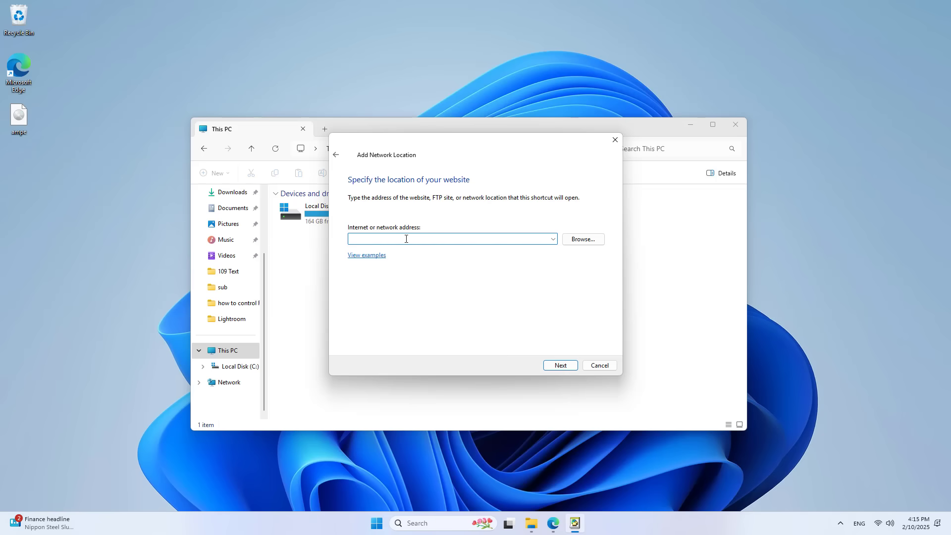
{"action": "key", "text": "ctrl+a"}
{"action": "key", "text": "BackSpace"}
{"action": "type", "text": "ft"}
{"action": "left_click", "coordinate": [551, 522]}
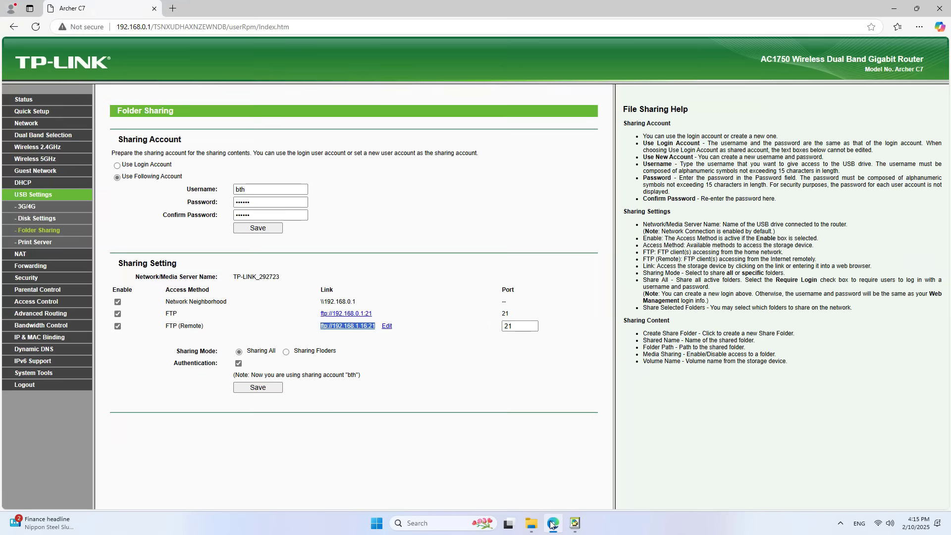
- Add ftp://192.168.1.16 with anonymous logon off, the sharing account's user name, and name 192.168.1.16
{"action": "left_click", "coordinate": [551, 523]}
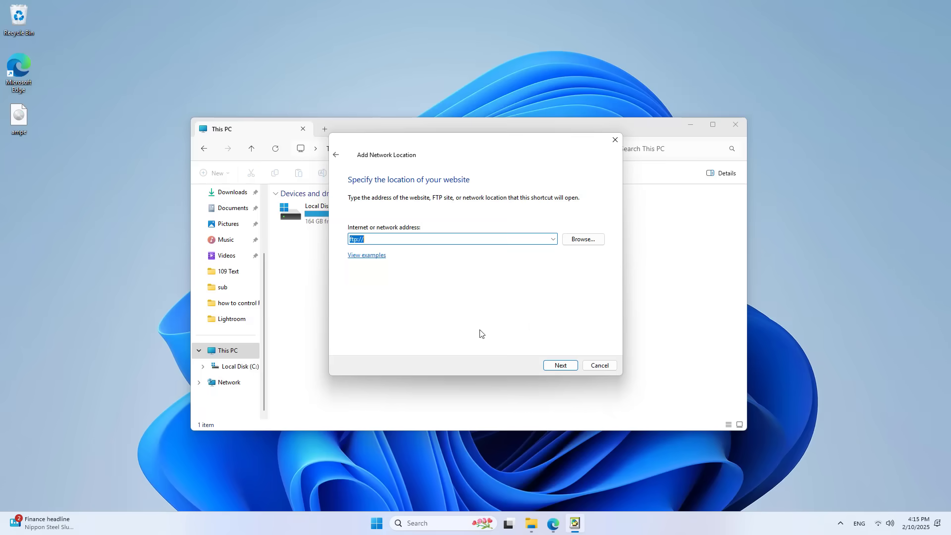
{"action": "left_click", "coordinate": [426, 240]}
{"action": "left_click", "coordinate": [561, 366]}
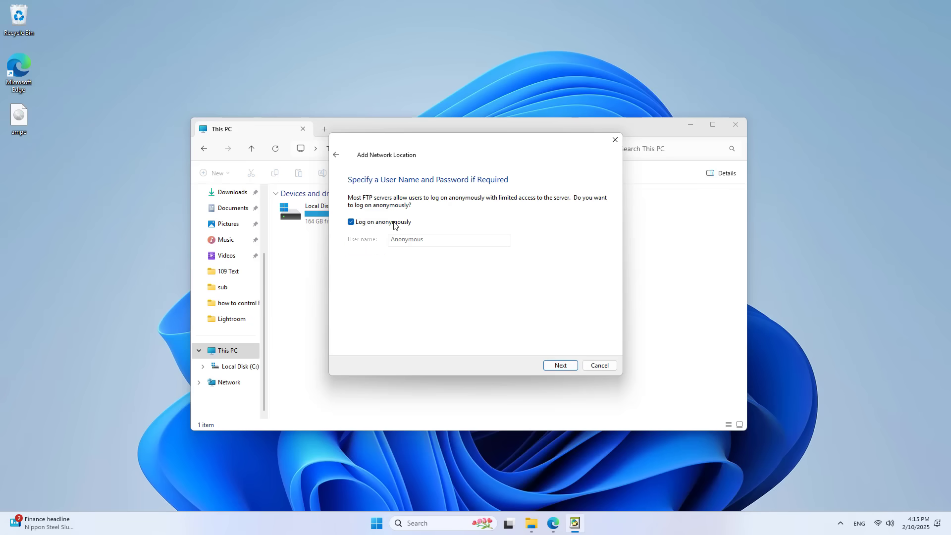
{"action": "left_click", "coordinate": [395, 223]}
{"action": "type", "text": "bth"}
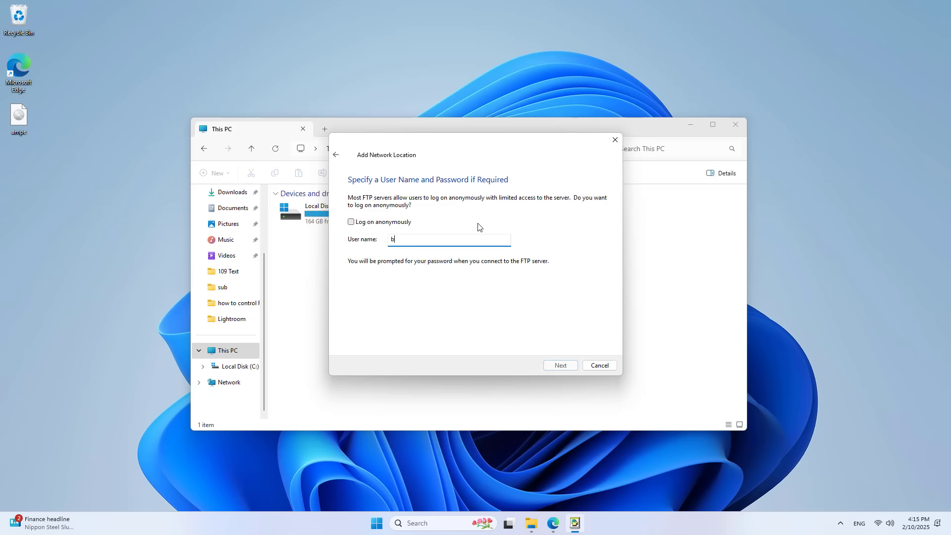
{"action": "left_click", "coordinate": [557, 366]}
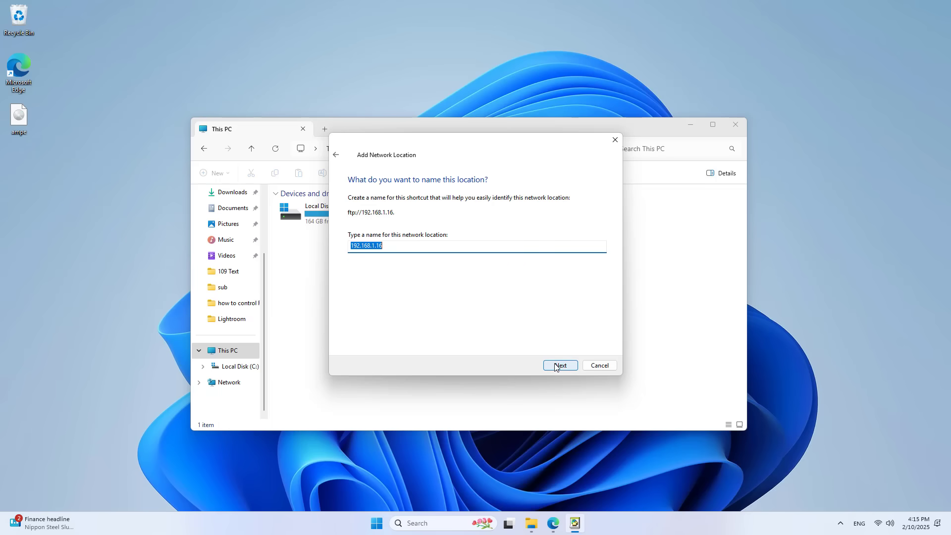
{"action": "left_click", "coordinate": [556, 367]}
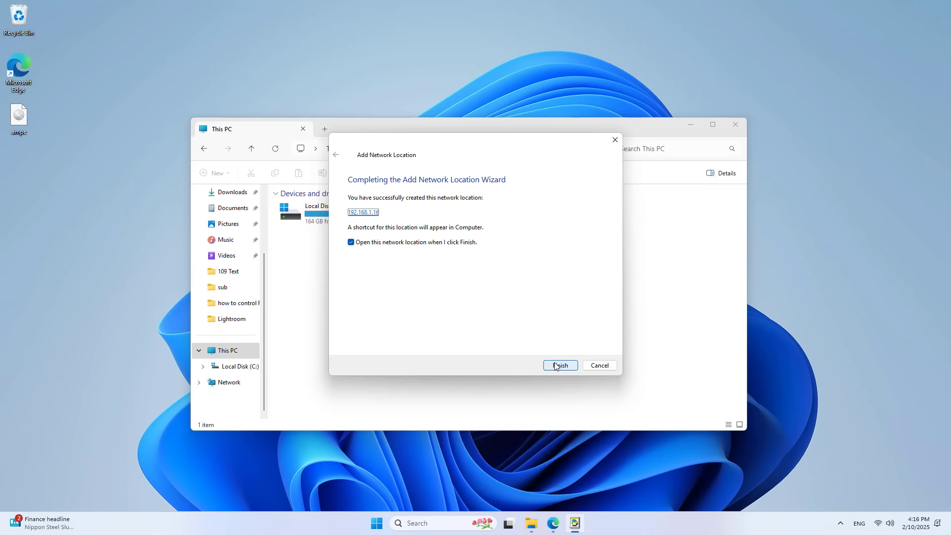
{"action": "left_click", "coordinate": [559, 366]}
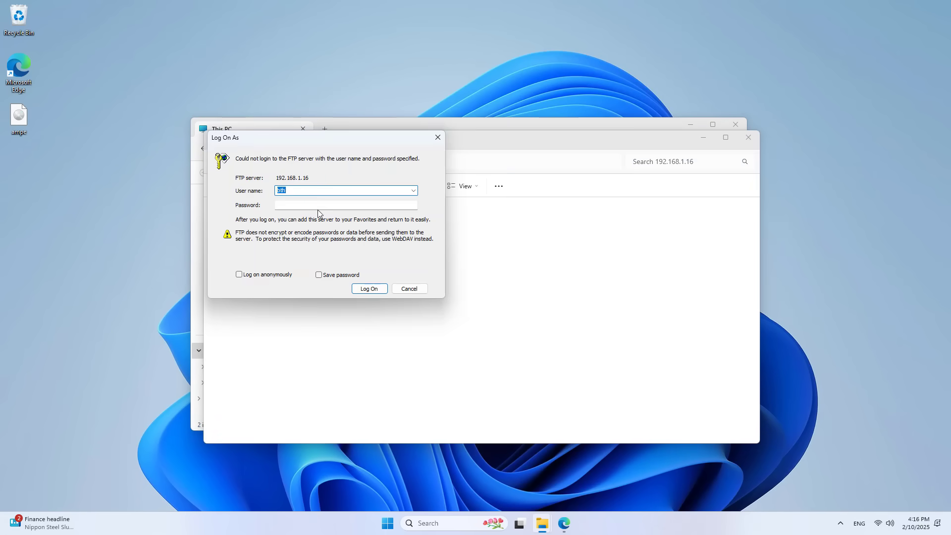
- Log on with the FTP account password and open volume1 to select ampe.iso
{"action": "left_click", "coordinate": [323, 208]}
{"action": "type", "text": "12"}
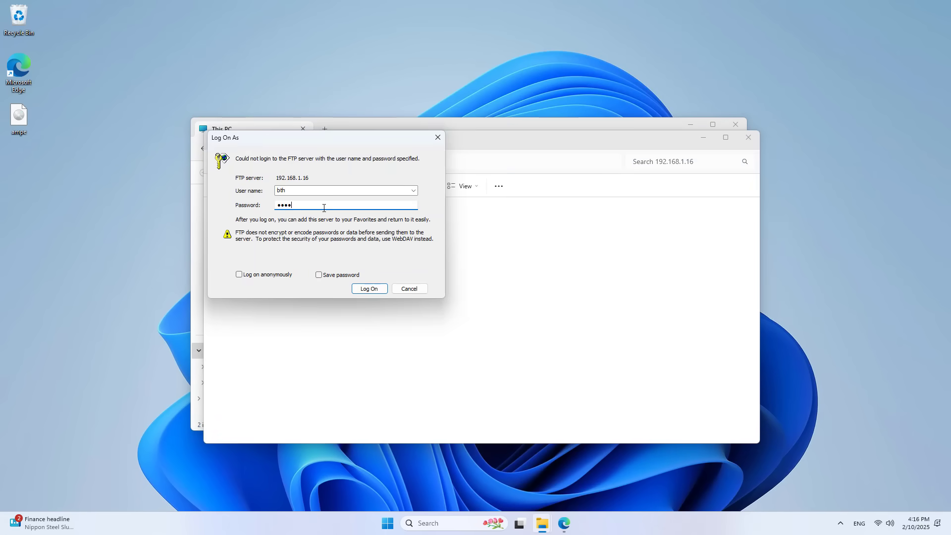
{"action": "left_click", "coordinate": [374, 289]}
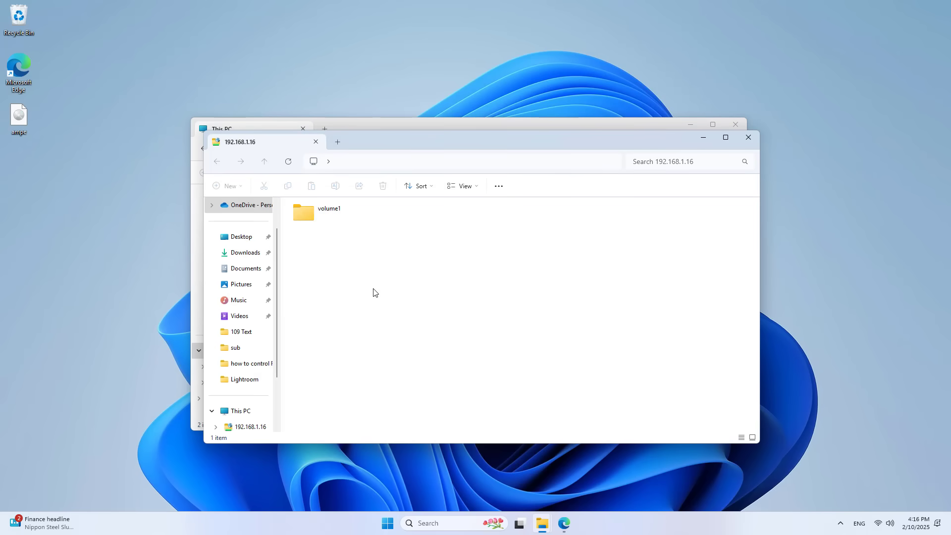
{"action": "double_click", "coordinate": [326, 219]}
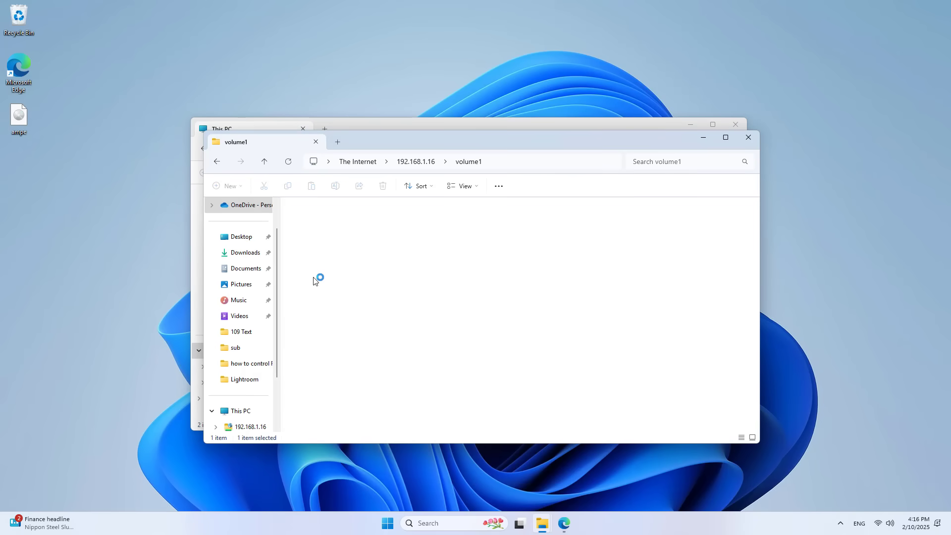
{"action": "left_click", "coordinate": [431, 224]}
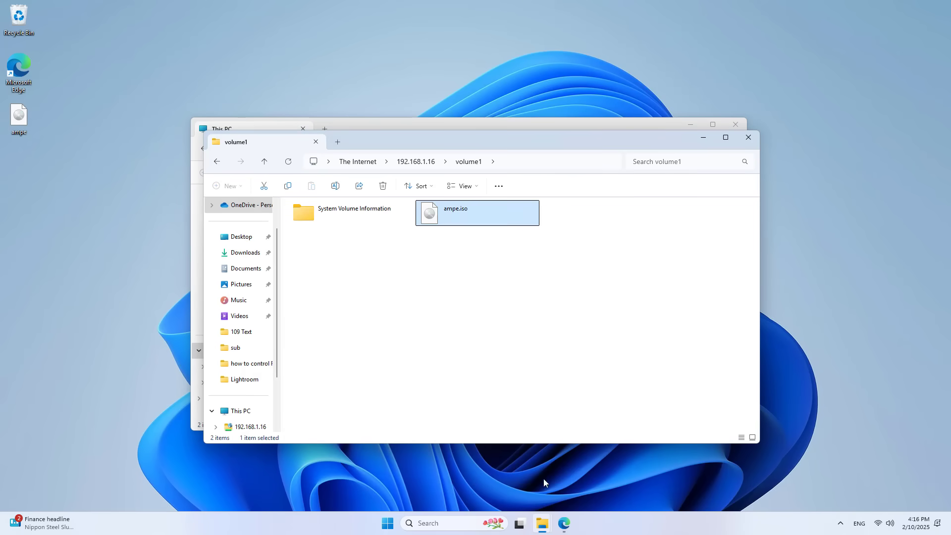
- Reposition the volume1 window and reveal its full FTP address in the address bar
{"action": "left_click", "coordinate": [564, 526]}
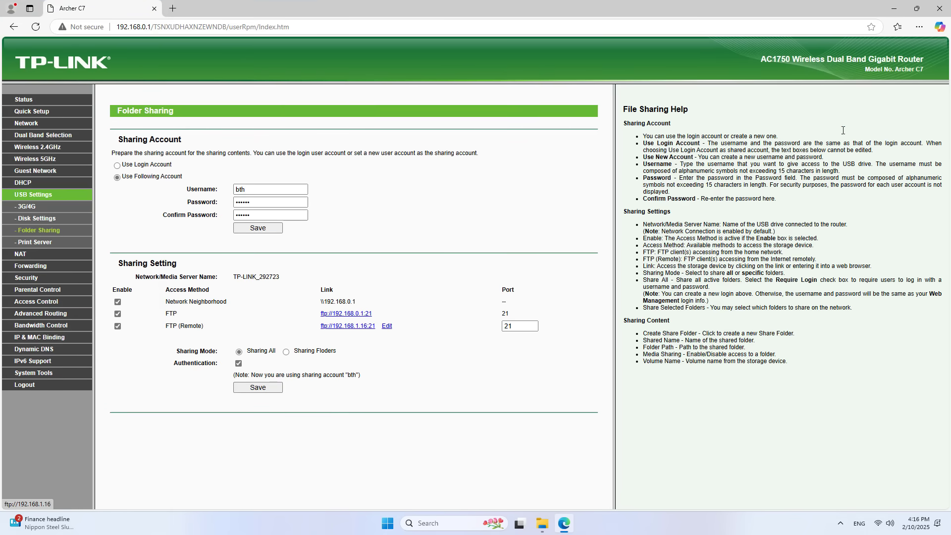
{"action": "left_click", "coordinate": [894, 9]}
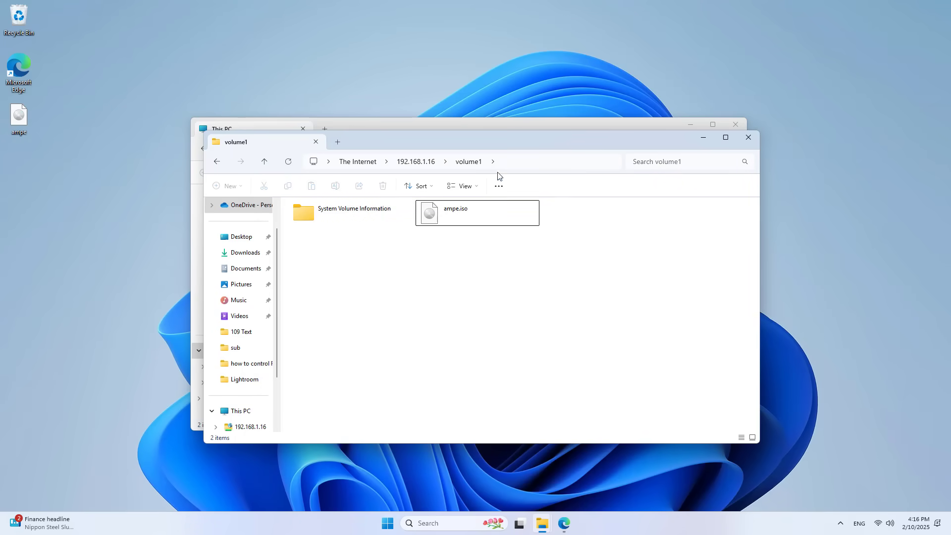
{"action": "left_click_drag", "start_coordinate": [504, 142], "coordinate": [637, 227]}
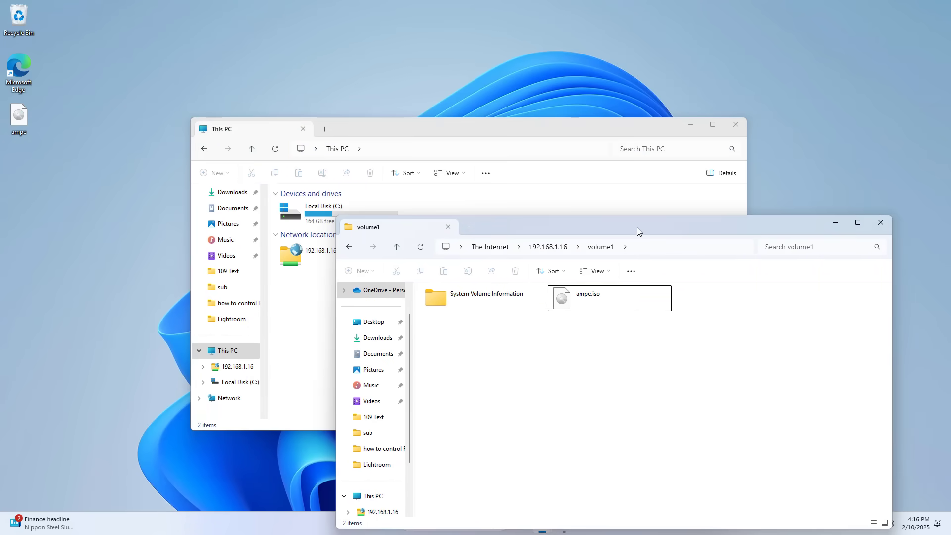
{"action": "left_click", "coordinate": [654, 248]}
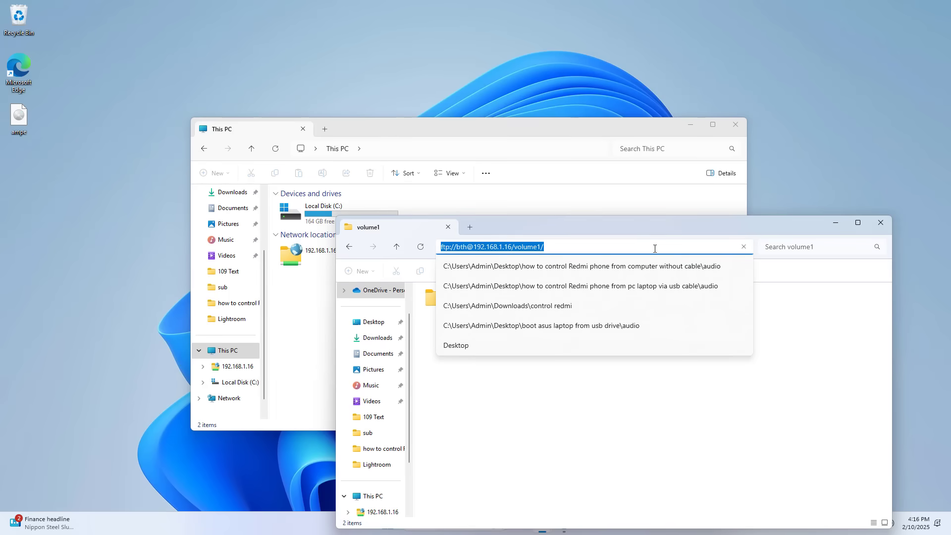